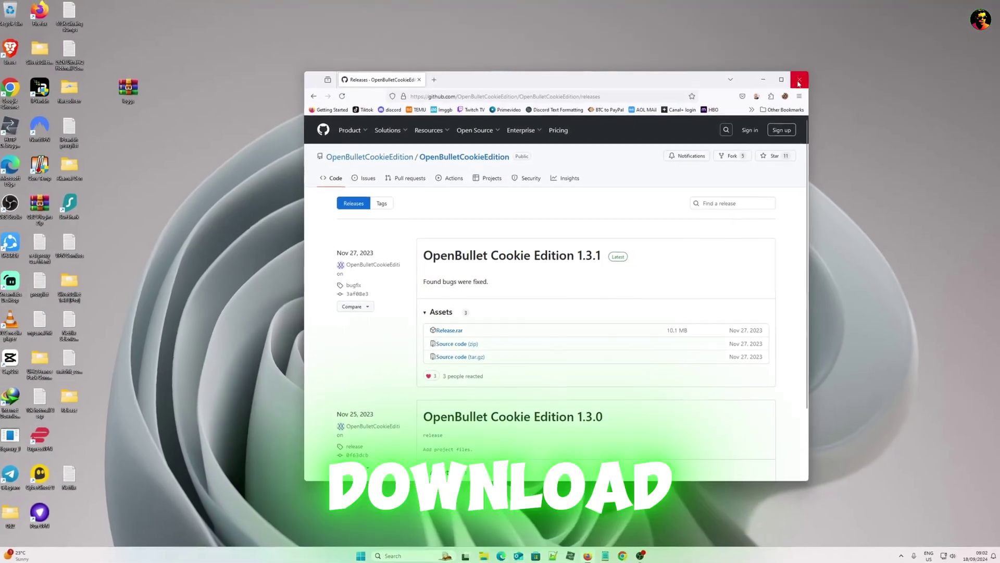
Close the browser and move Netflix.lce into the Release Configs folder
left_click(799, 82)
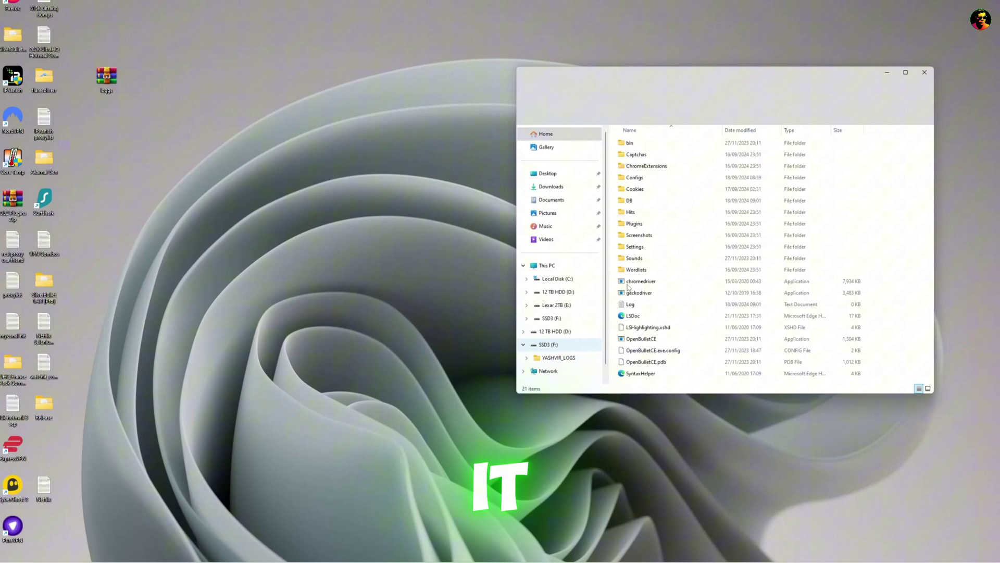
left_click(641, 338)
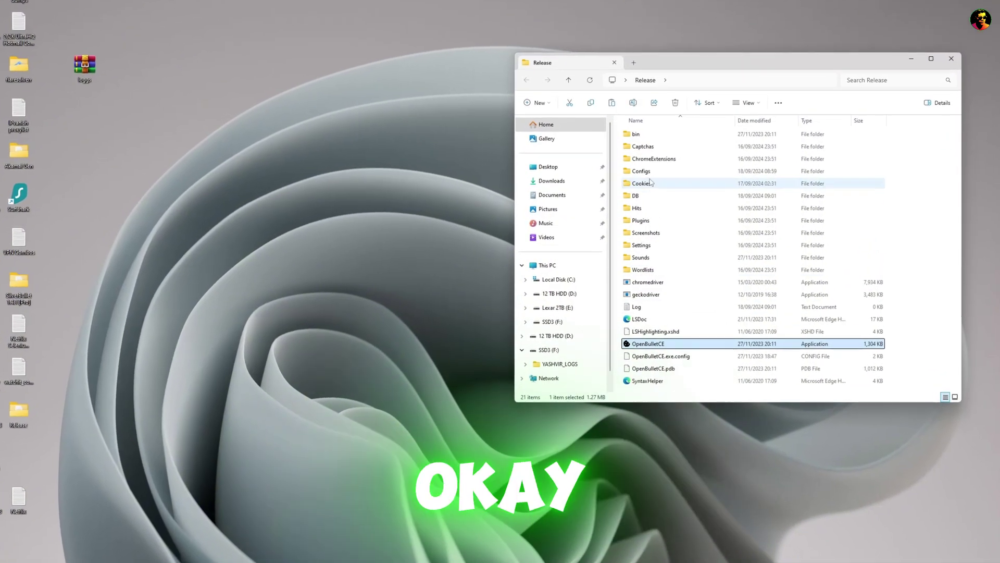
double_click(641, 171)
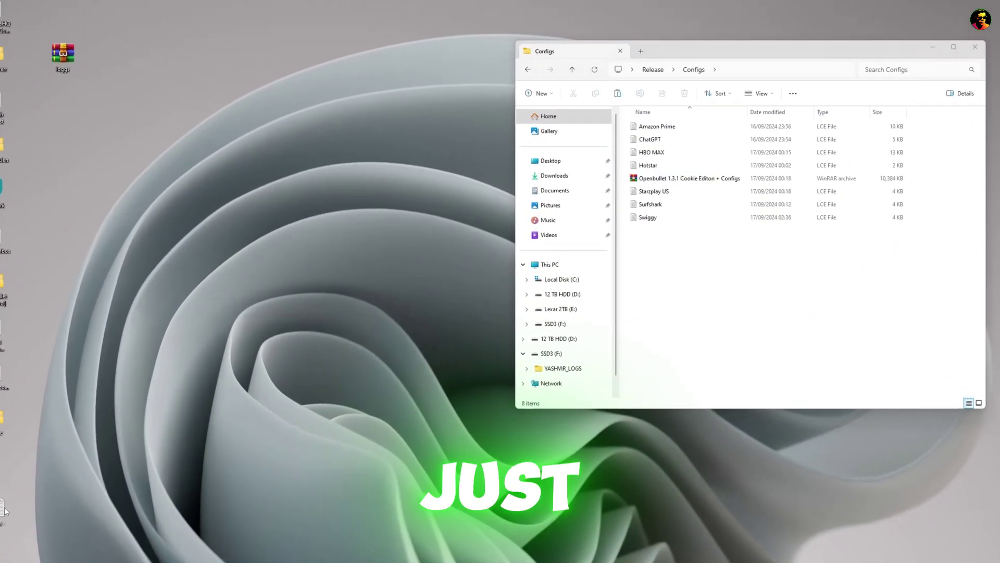
left_click_drag(4, 510, 708, 258)
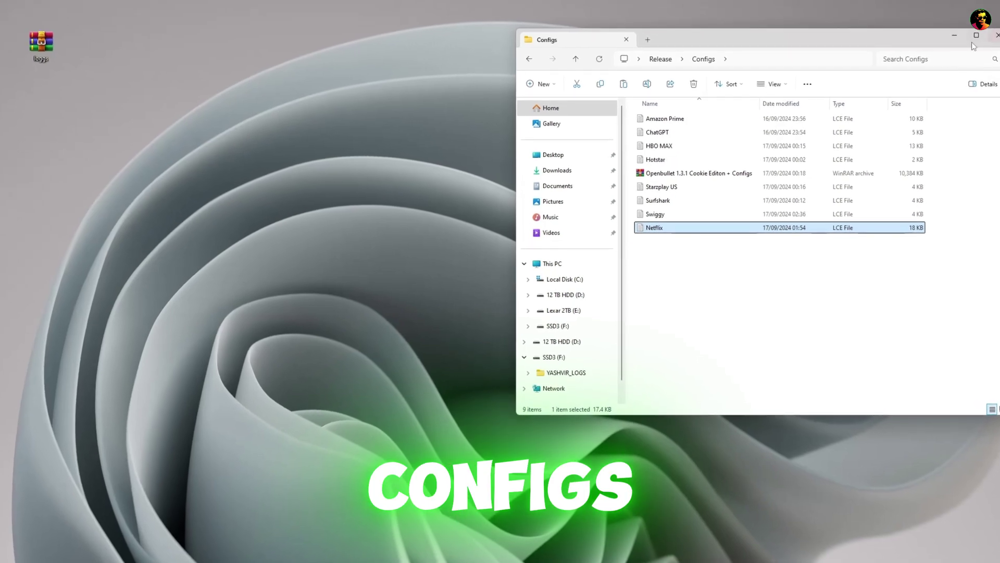
Launch OpenBulletCE.exe from the Release folder and remove the empty default runner
left_click(661, 59)
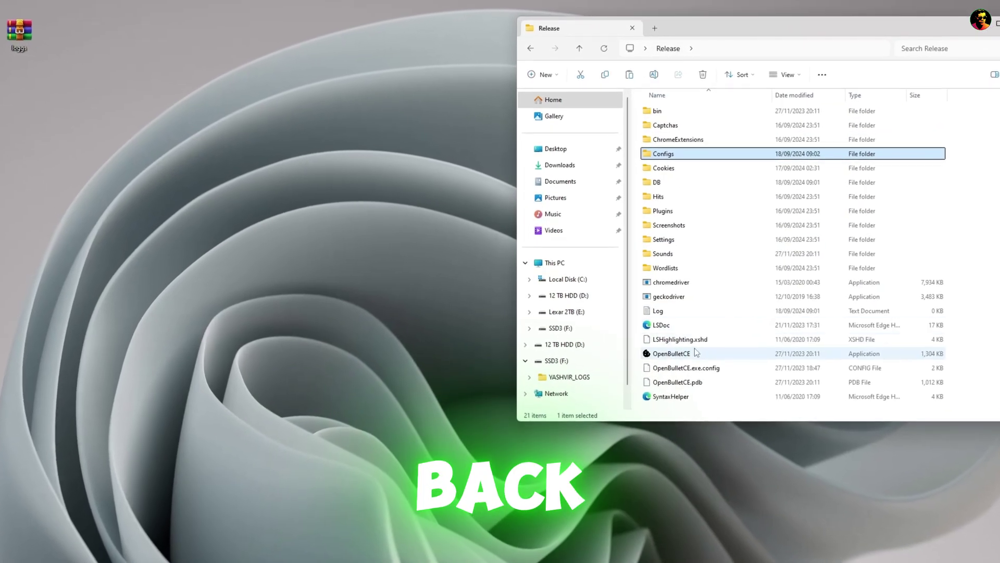
double_click(695, 354)
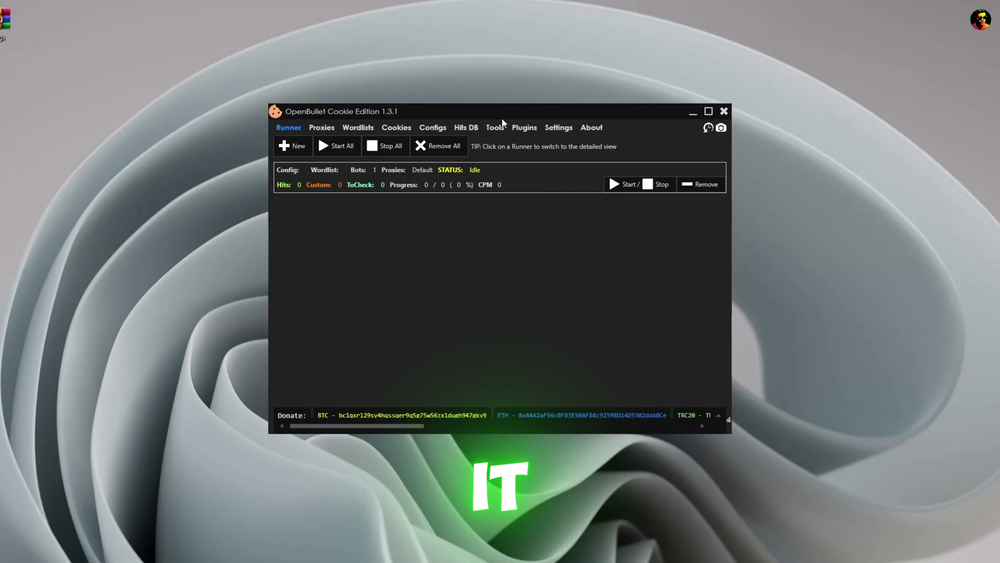
left_click(700, 184)
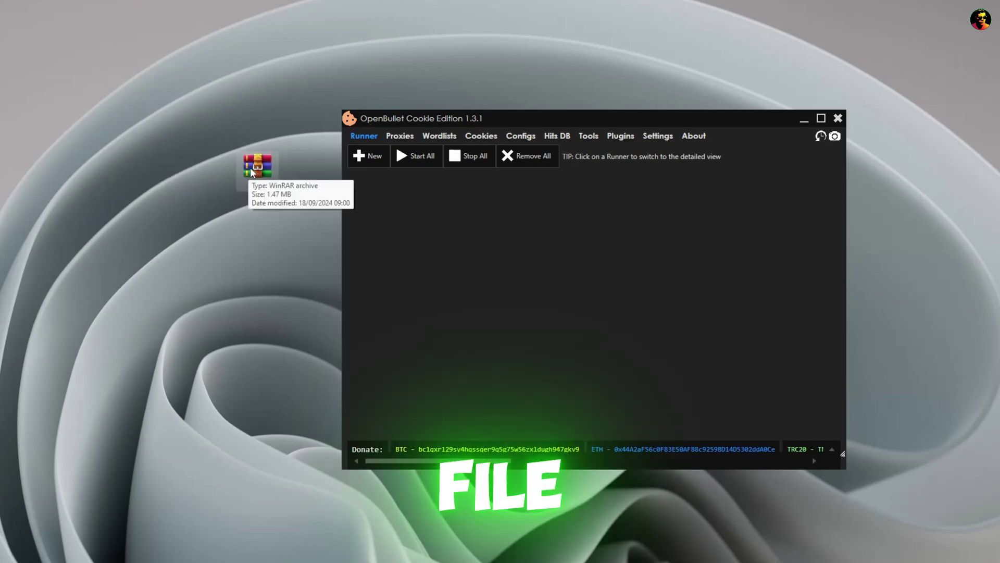
Extract loggs.rar onto the desktop with WinRAR and open the loggs folder
right_click(252, 173)
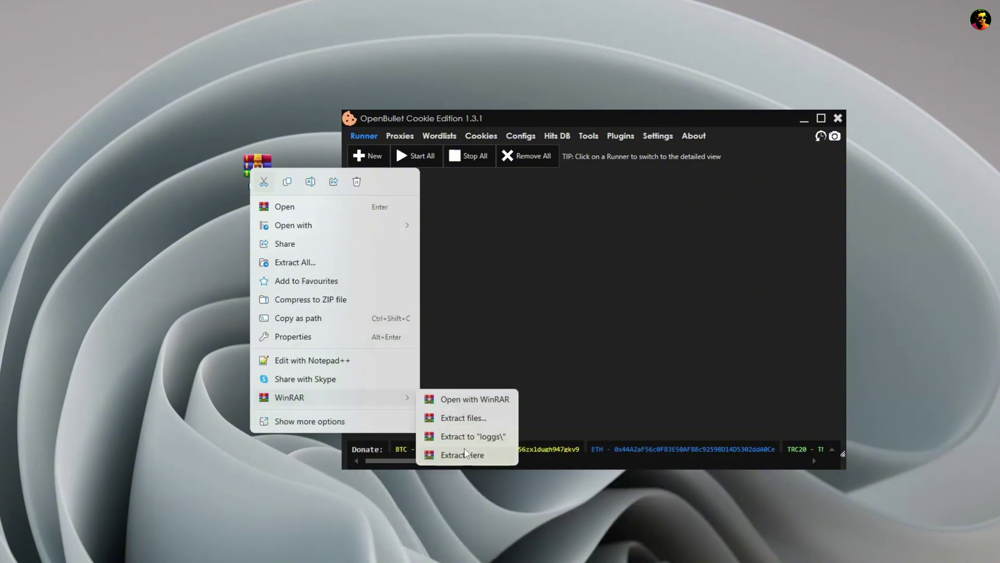
left_click(474, 436)
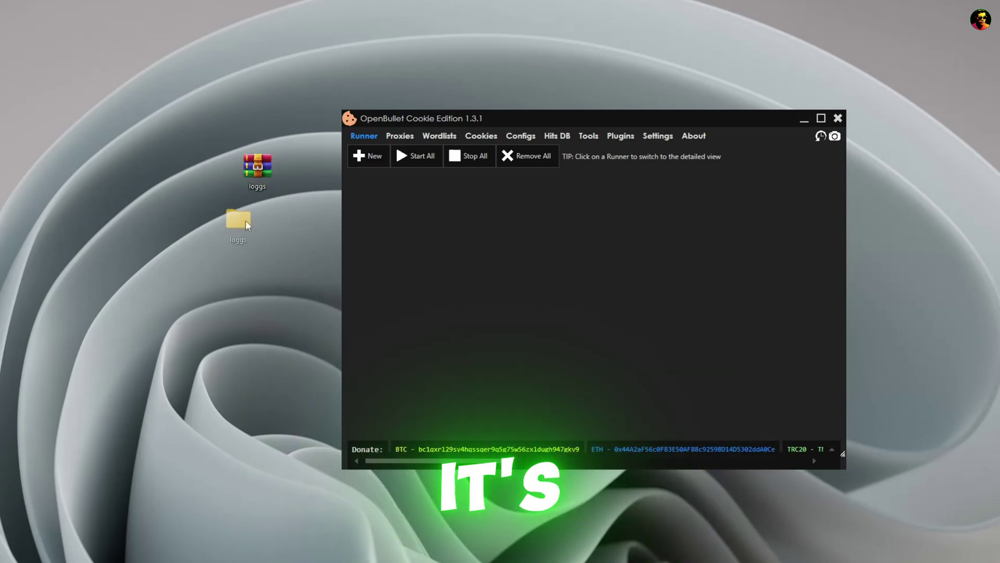
double_click(259, 237)
left_click_drag(814, 247, 734, 221)
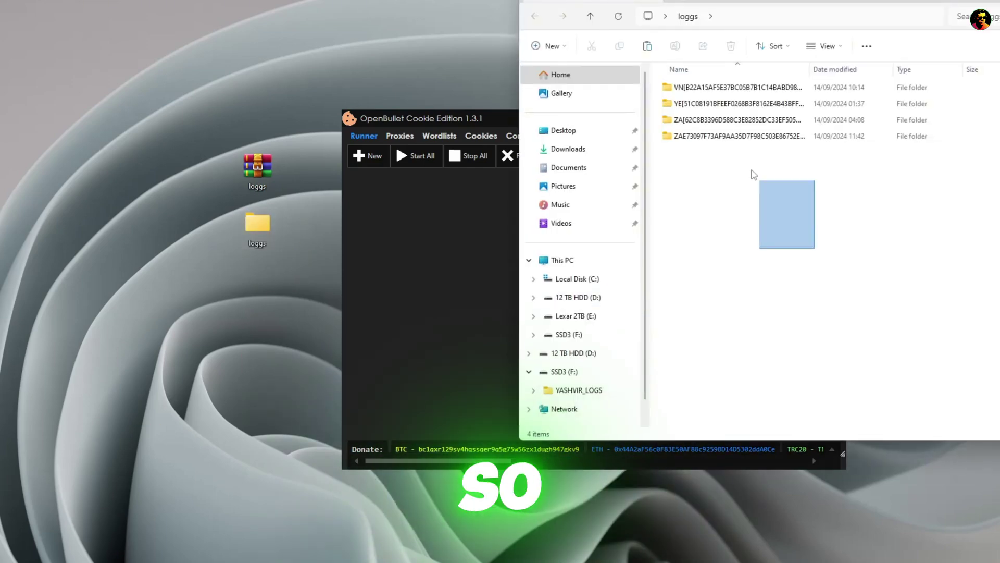
Browse the ZAE73097 log folder, return to loggs, and close File Explorer
double_click(710, 139)
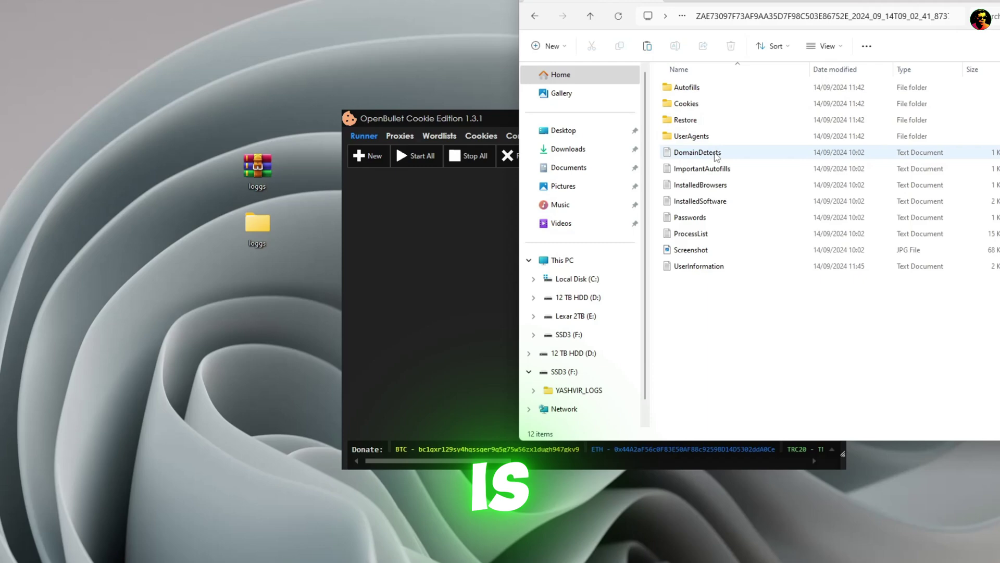
left_click_drag(745, 330, 783, 309)
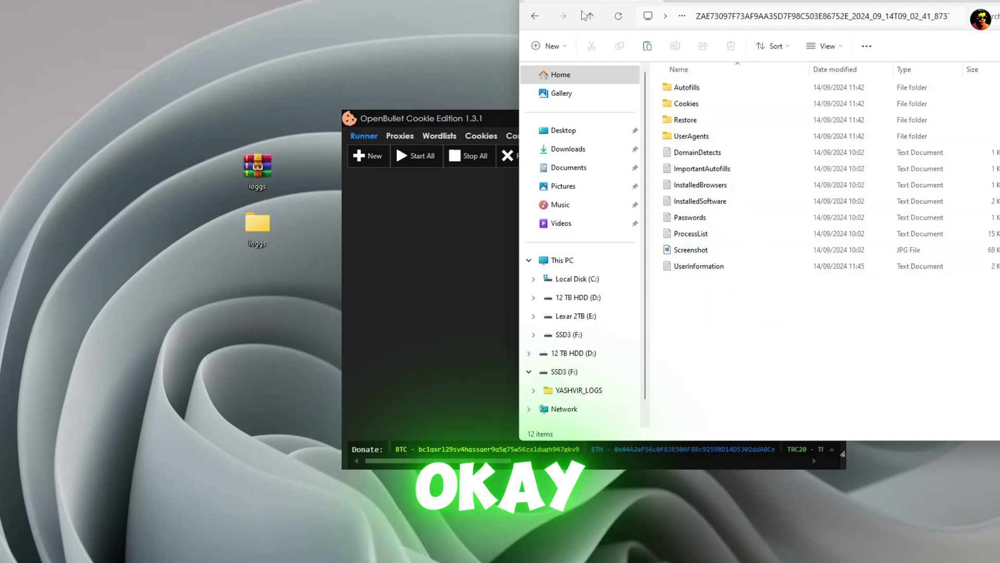
left_click(588, 15)
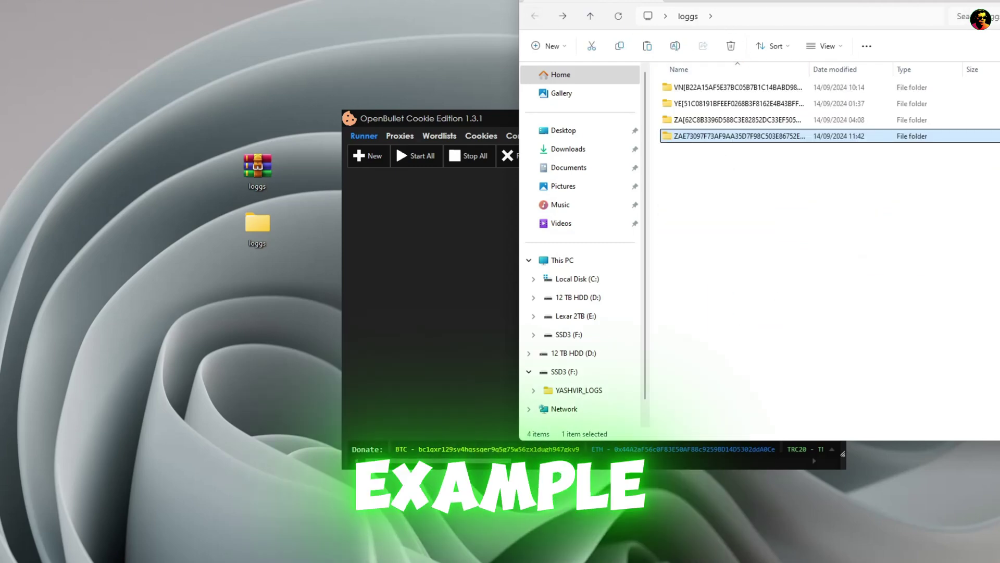
key("alt+F4")
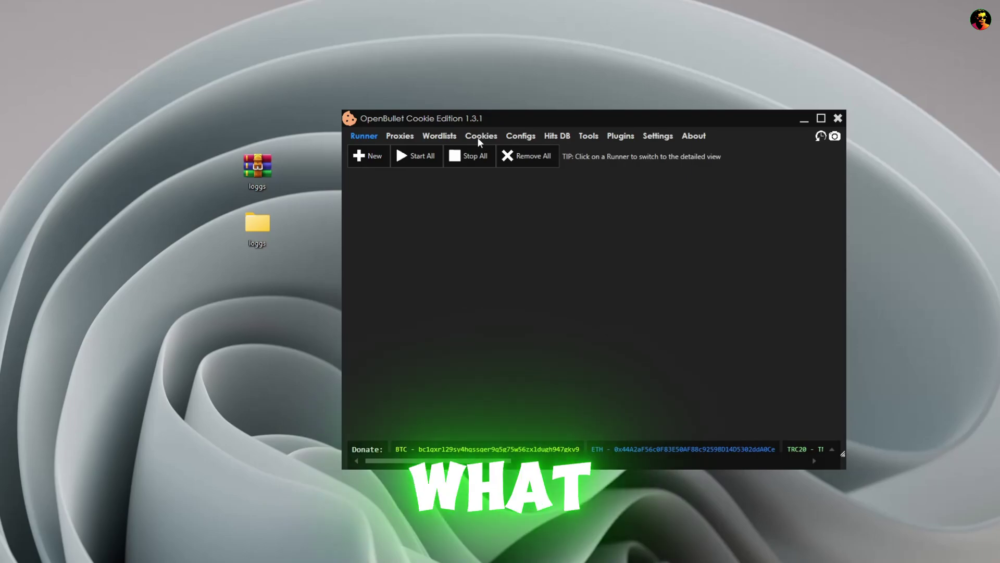
Add the desktop loggs folder as a cookie folder
left_click(478, 138)
left_click(374, 98)
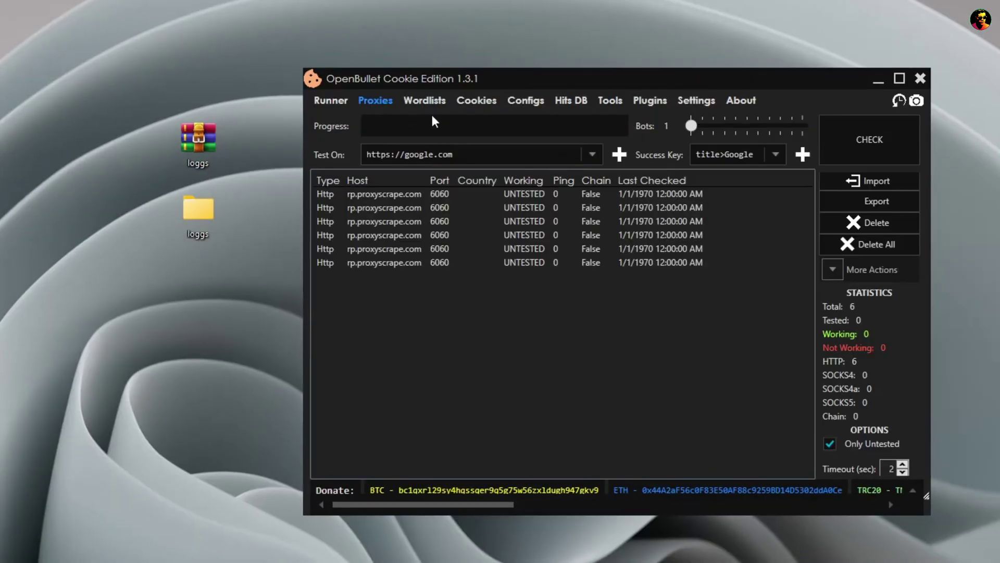
left_click(478, 100)
left_click(348, 129)
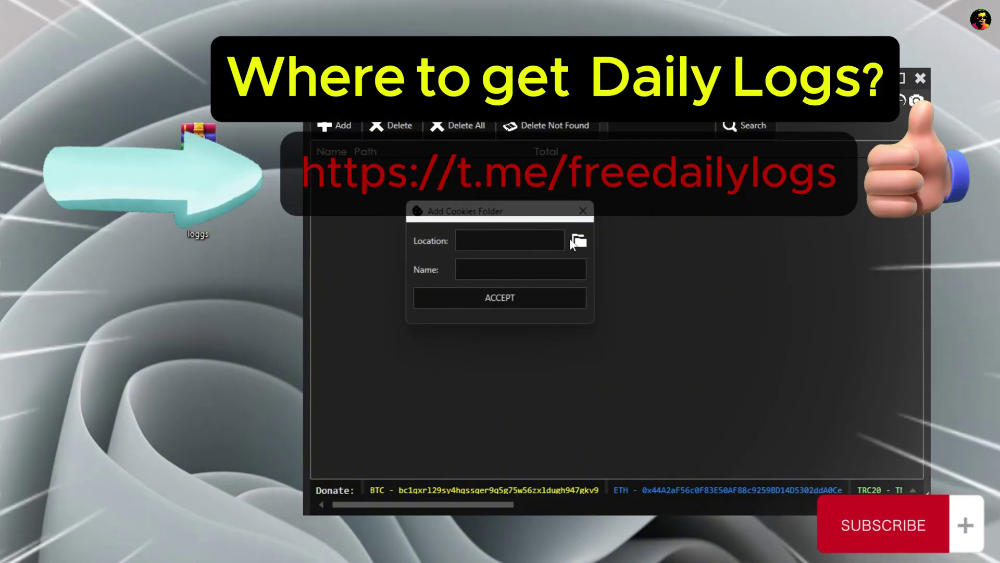
left_click(578, 242)
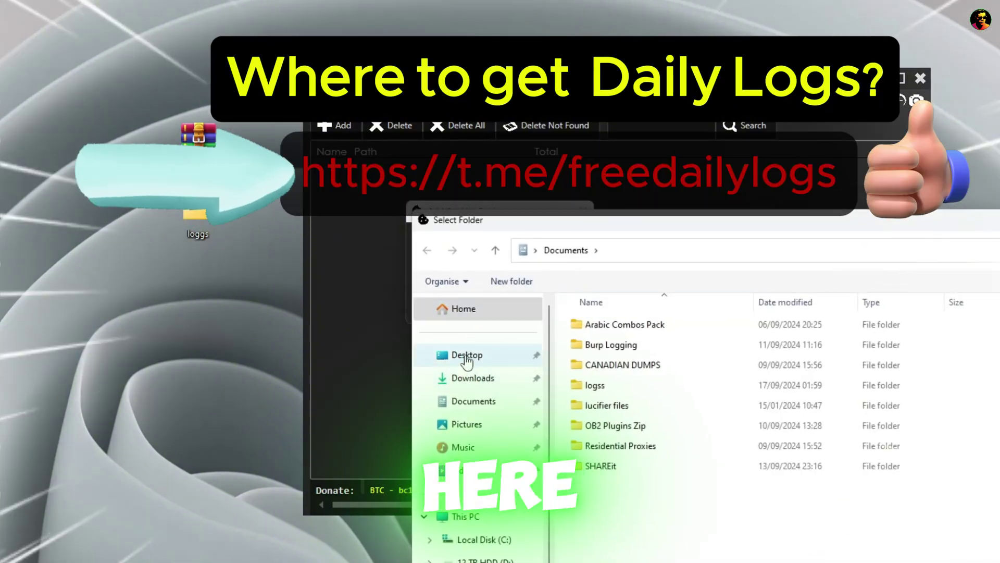
left_click(467, 357)
left_click(598, 365)
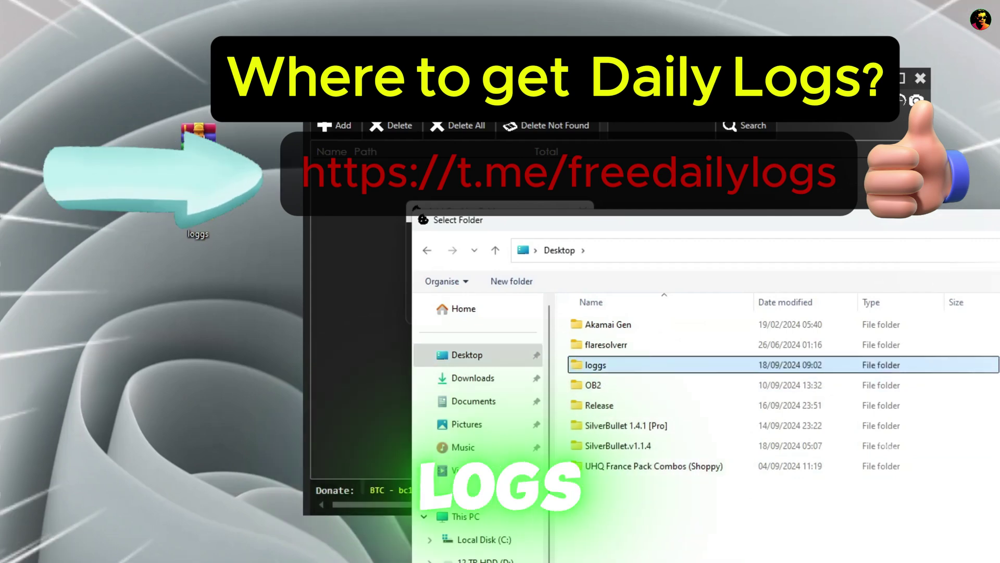
key("Return")
left_click(521, 299)
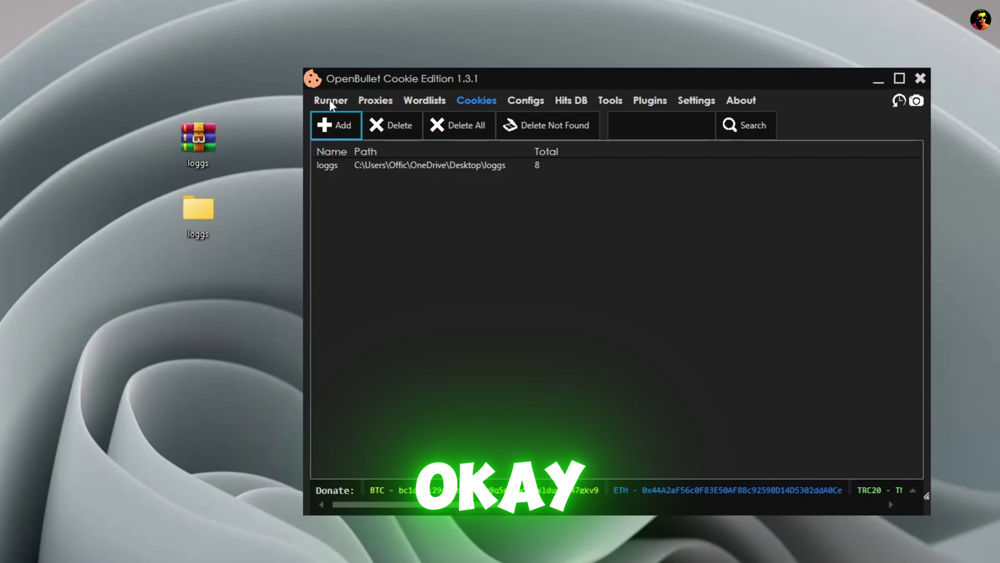
Add F:\YASHVIR_LOGS, with 58,592 cookies, as a cookie folder
left_click(339, 127)
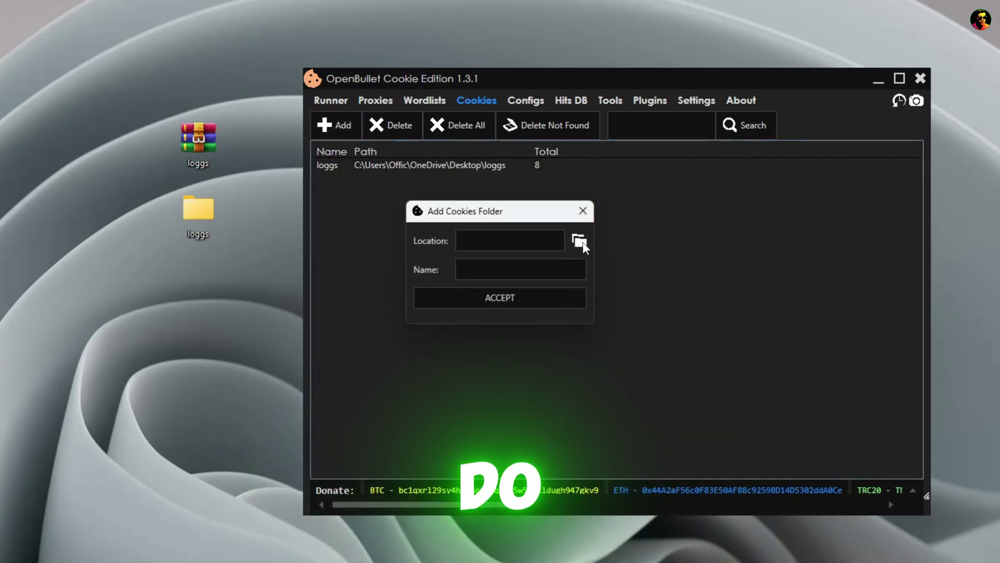
left_click(578, 238)
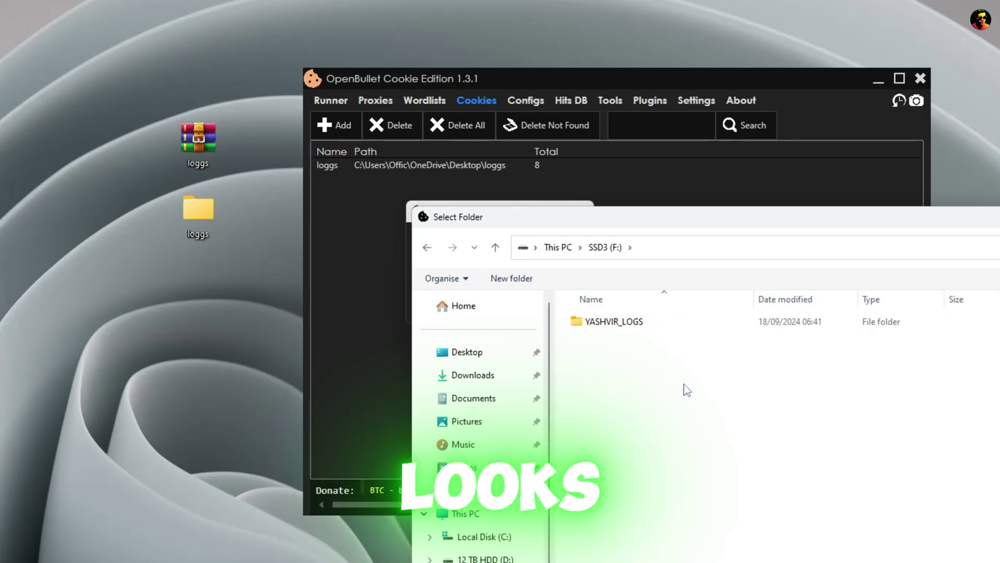
left_click(565, 330)
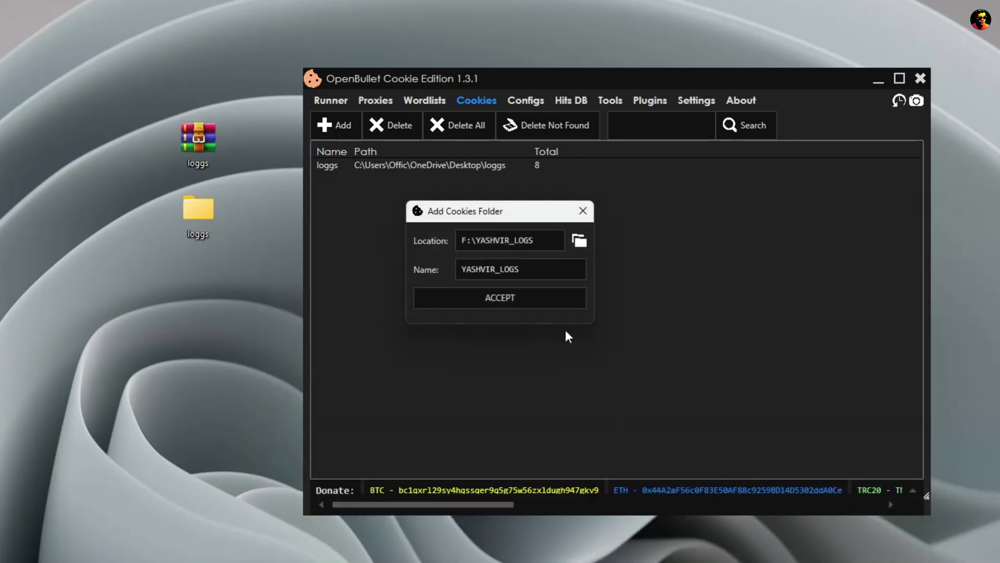
left_click(532, 306)
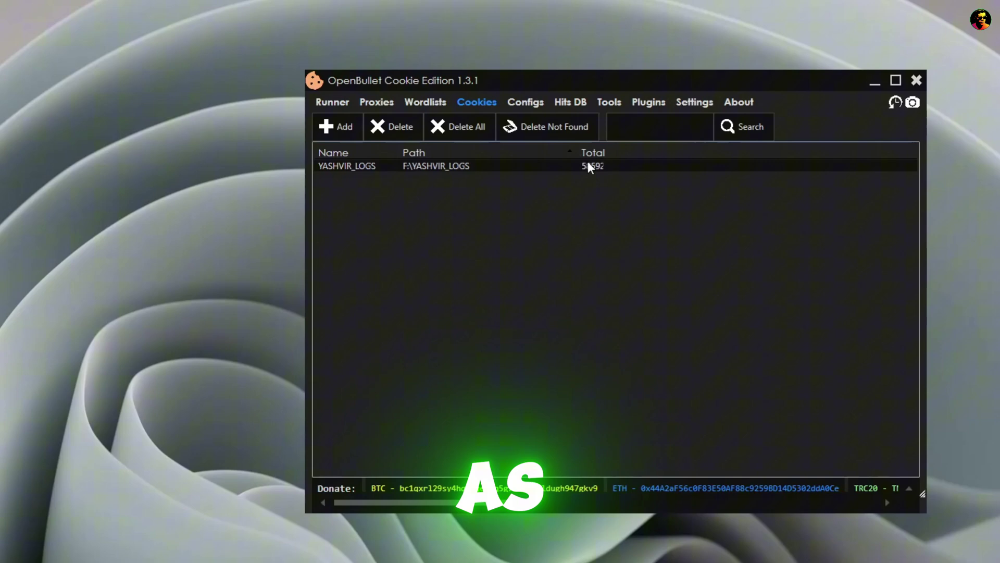
left_click_drag(579, 151, 551, 149)
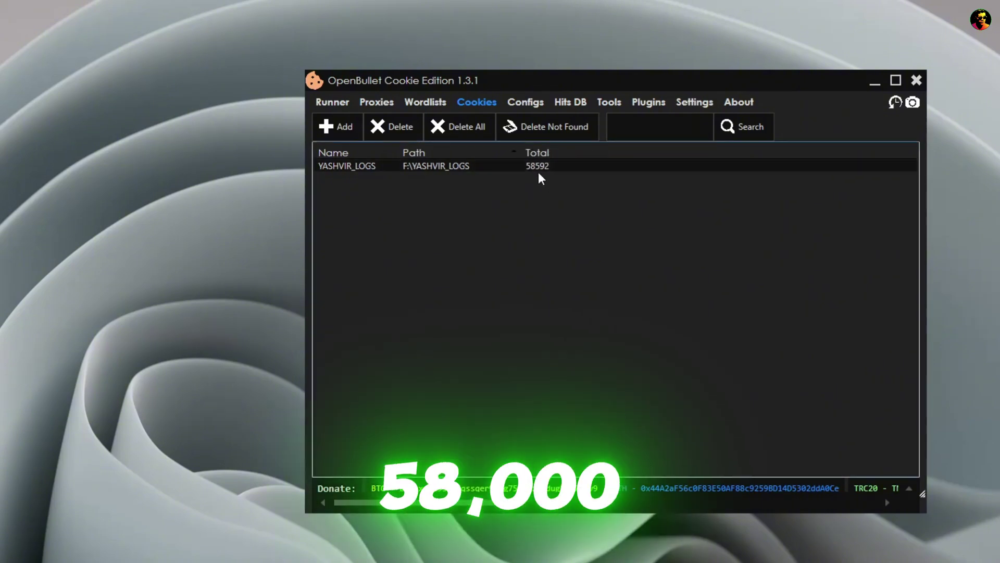
Create a new runner that uses the Netflix config
left_click(336, 105)
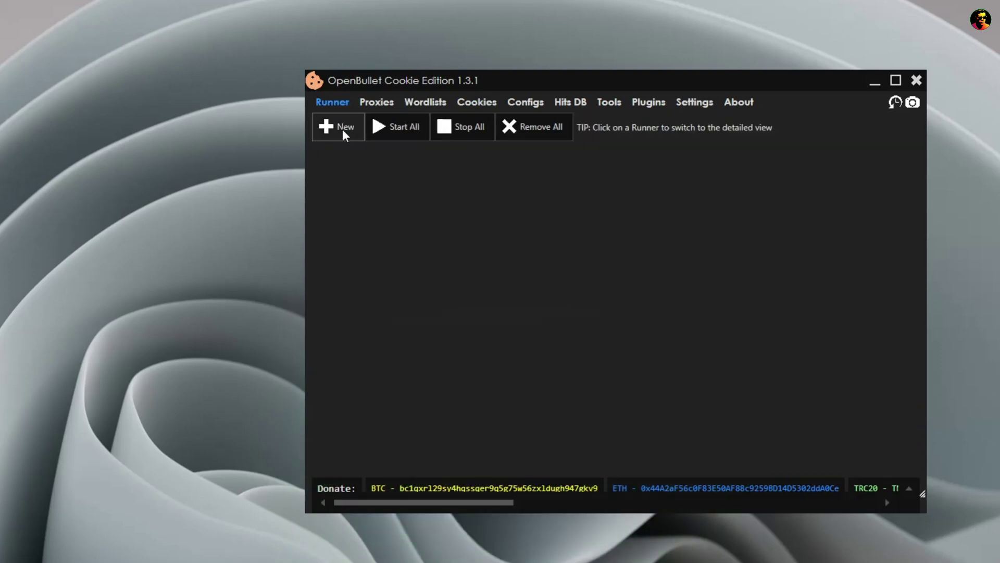
left_click(341, 128)
left_click(352, 161)
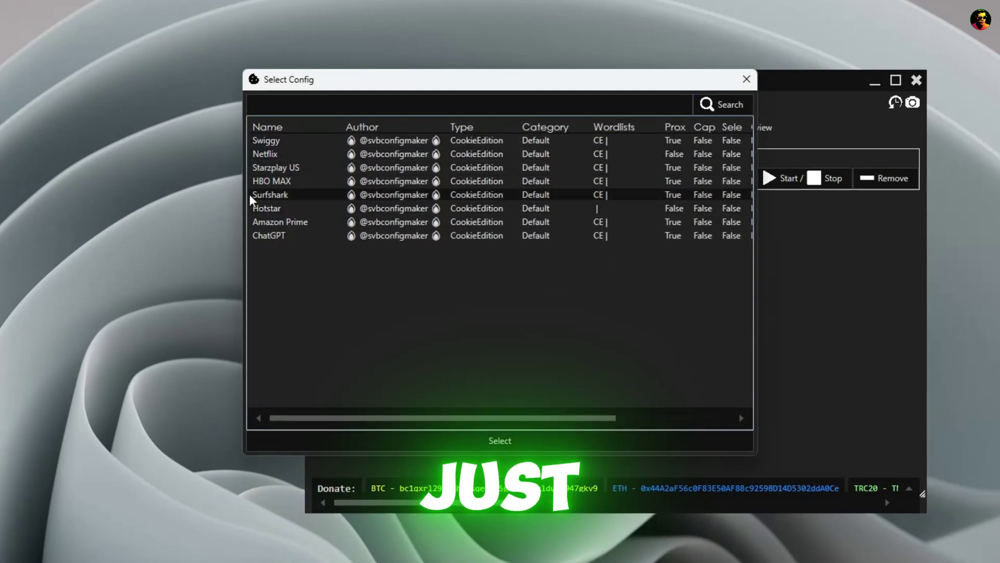
double_click(287, 160)
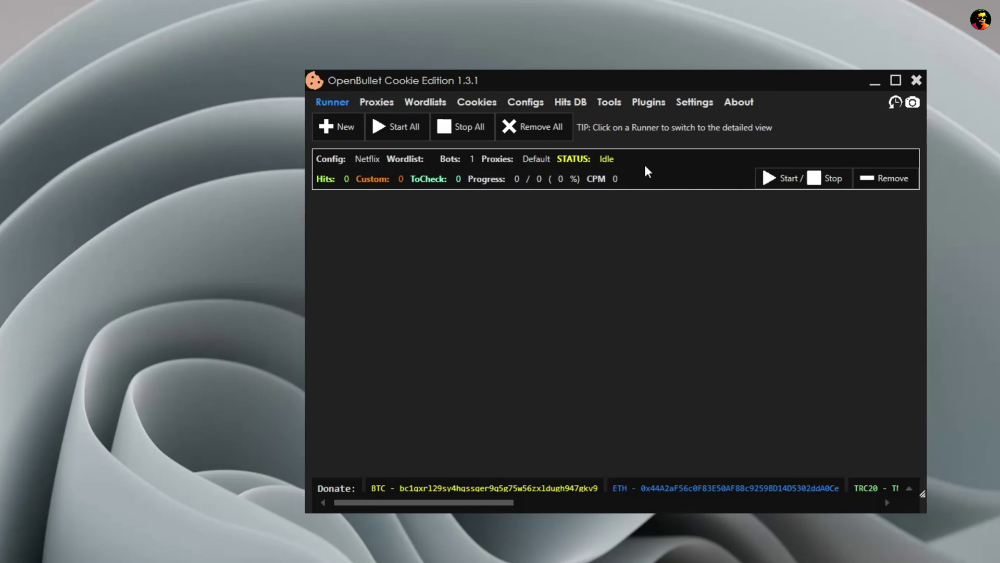
left_click(433, 160)
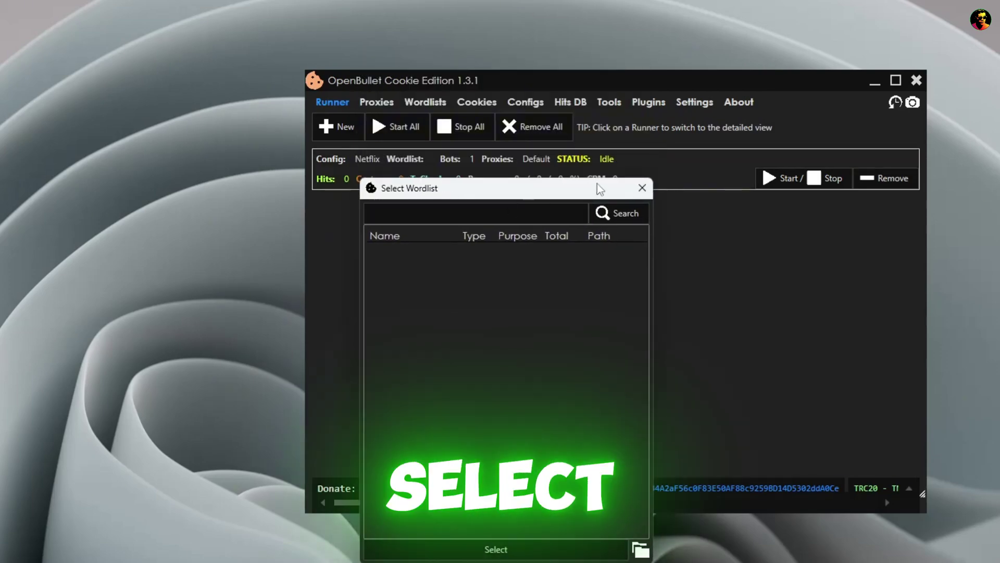
left_click(641, 190)
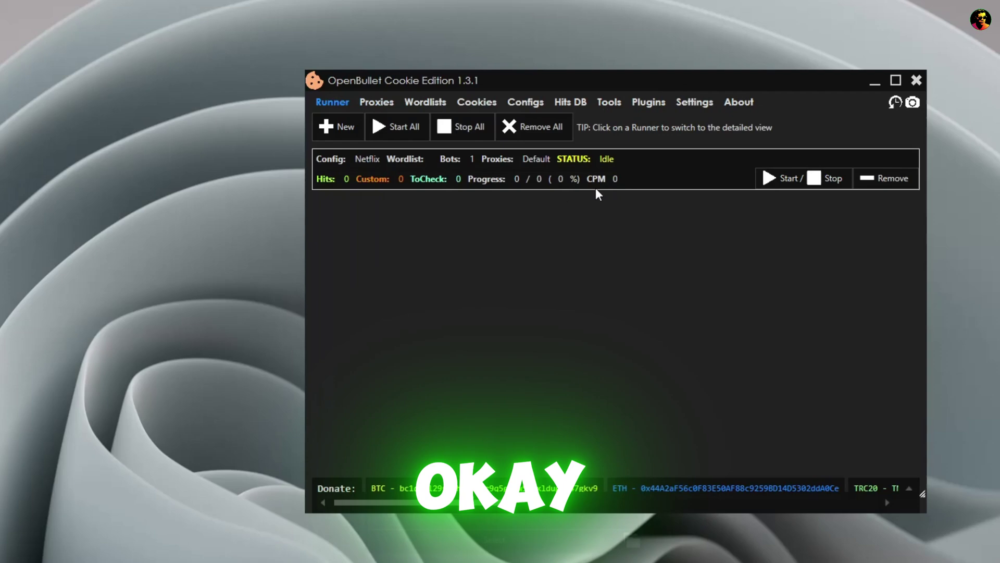
Load the YASHVIR_LOGS cookie list, set 30 bots, and turn proxies on
left_click(587, 155)
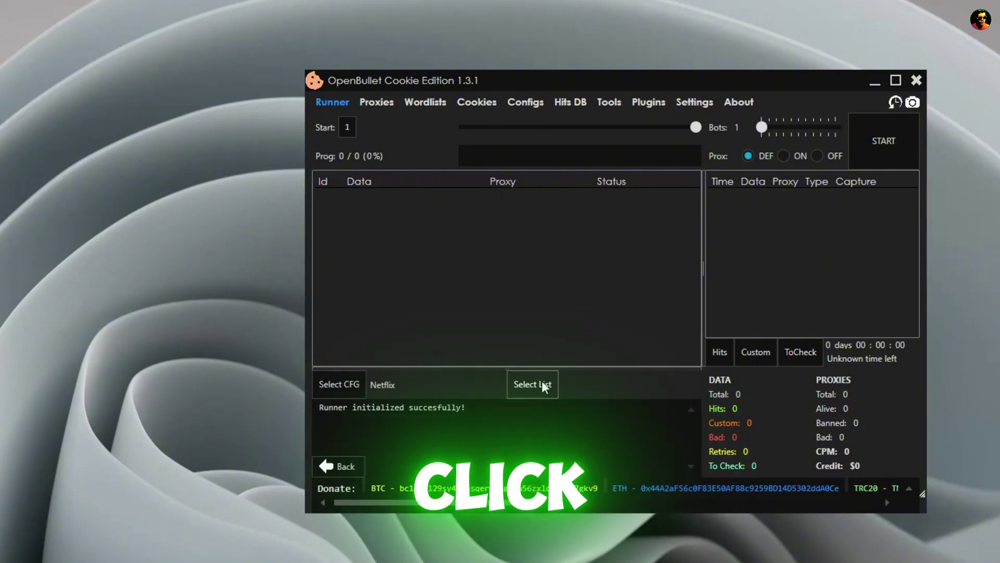
left_click(545, 386)
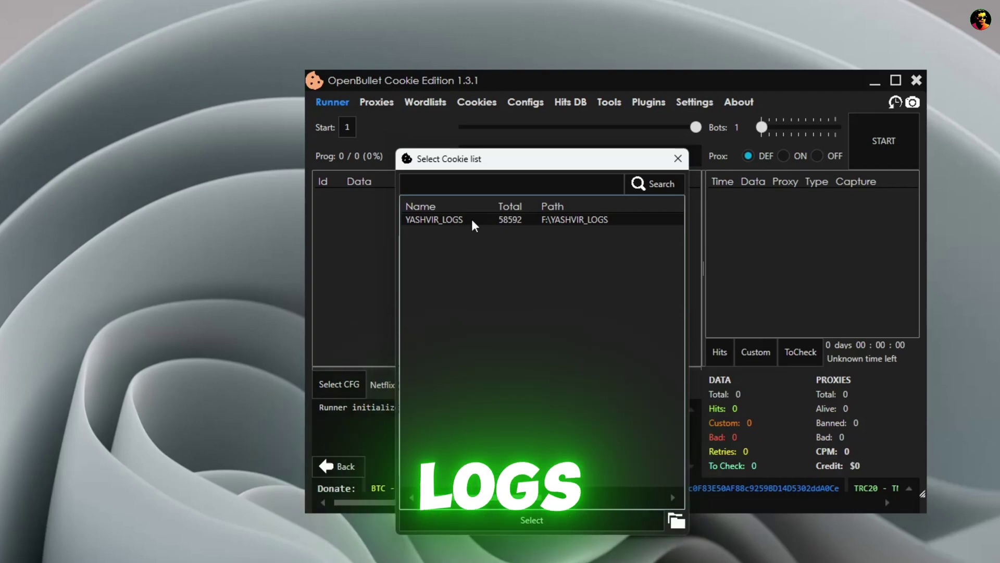
left_click(542, 526)
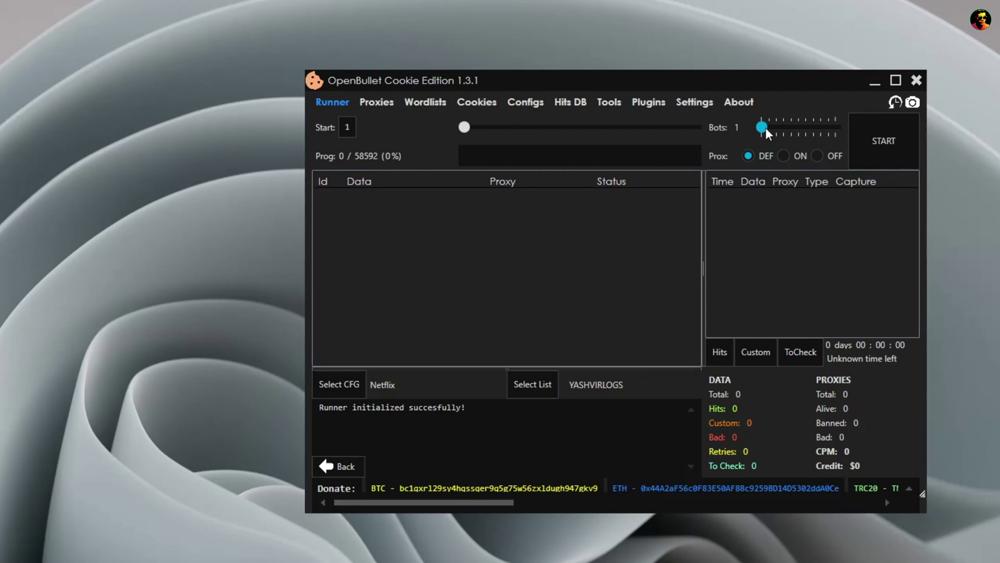
mouse_move(765, 128)
left_mouse_down()
mouse_move(776, 126)
mouse_move(761, 128)
left_mouse_up()
left_click(784, 156)
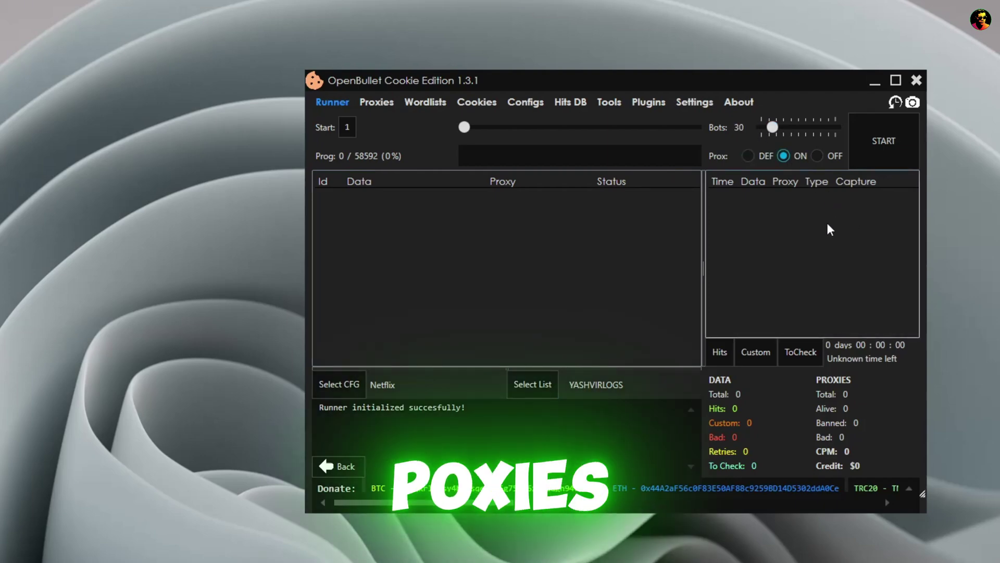
mouse_move(741, 182)
left_mouse_down()
mouse_move(712, 181)
mouse_move(746, 181)
left_mouse_up()
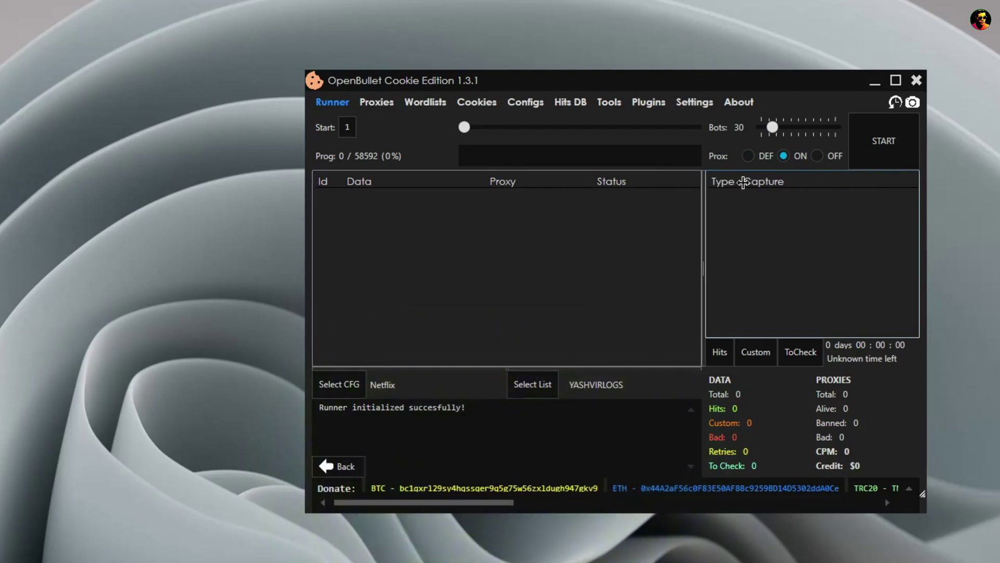
Start the Netflix runner, check its custom results, and return to the runner list
left_click(877, 159)
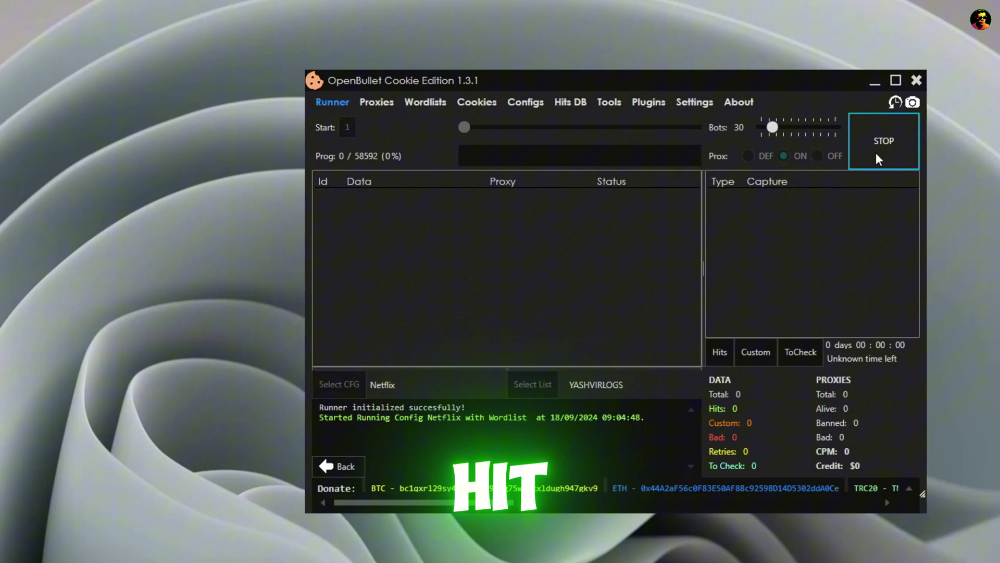
mouse_move(595, 179)
left_mouse_down()
mouse_move(457, 170)
mouse_move(571, 174)
left_mouse_up()
left_click(756, 352)
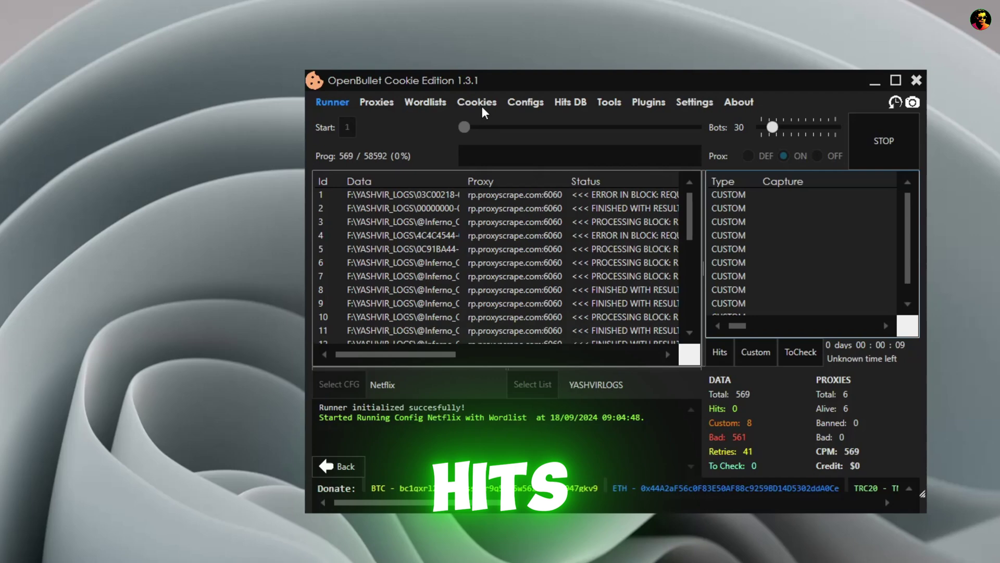
left_click(336, 466)
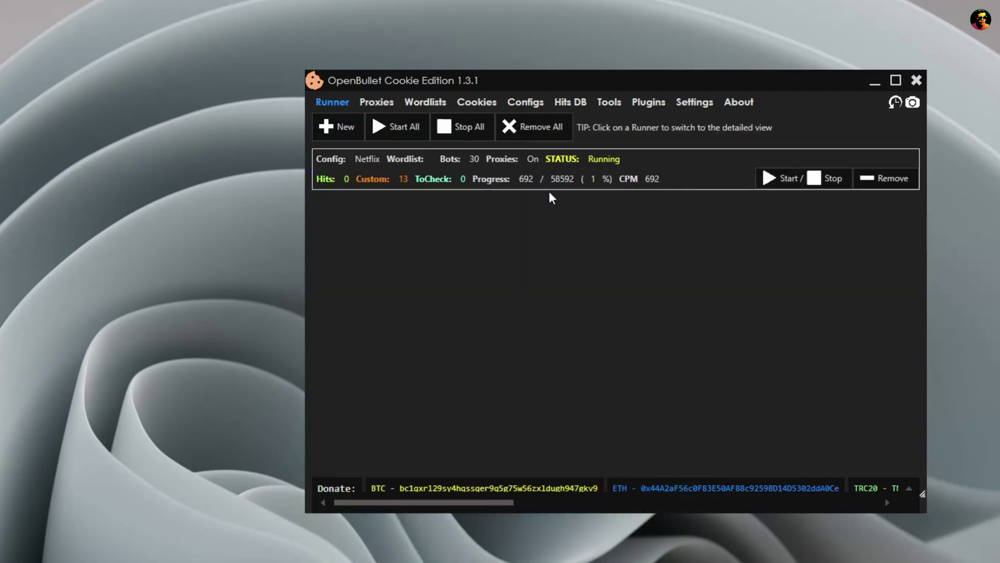
left_click(623, 185)
Open the Cookies\Netflix output folder and select its seven saved hit files
left_click(524, 103)
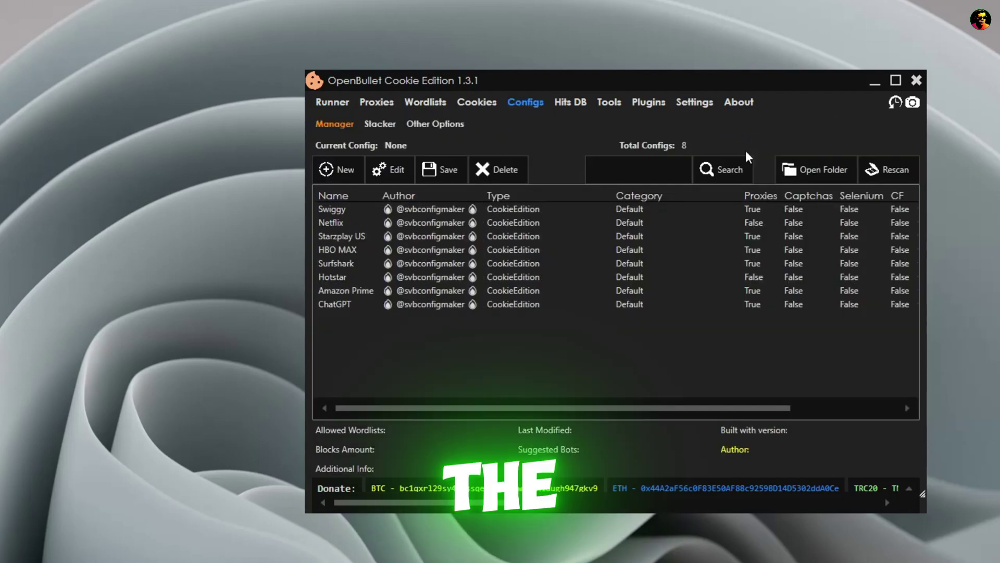
left_click(828, 170)
key("alt+Up")
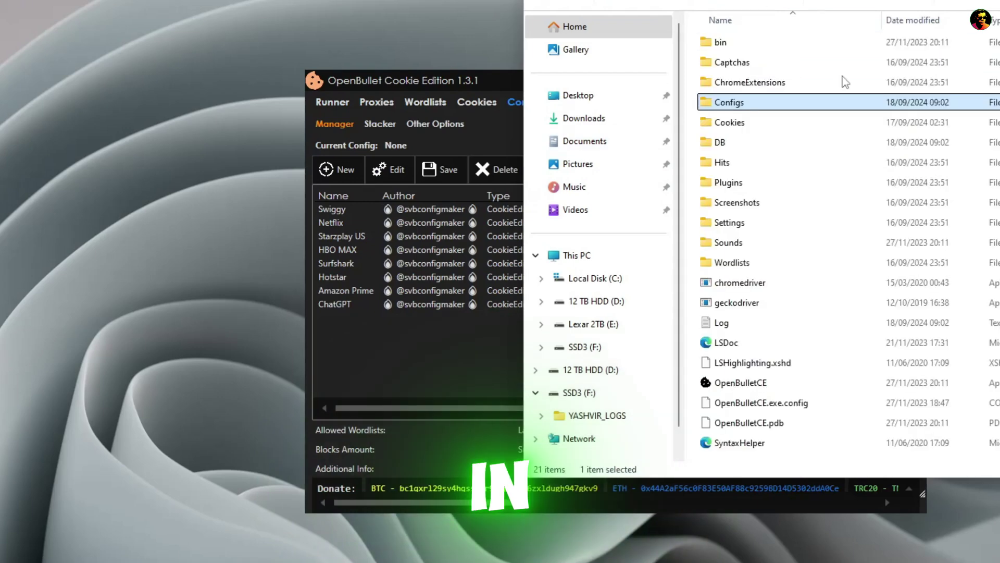
double_click(738, 125)
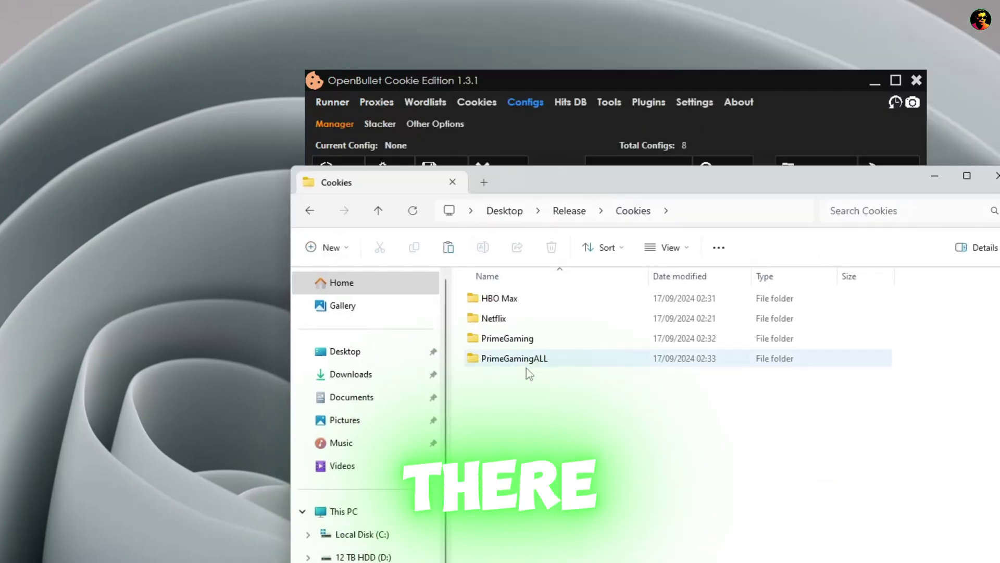
left_click_drag(568, 396, 545, 352)
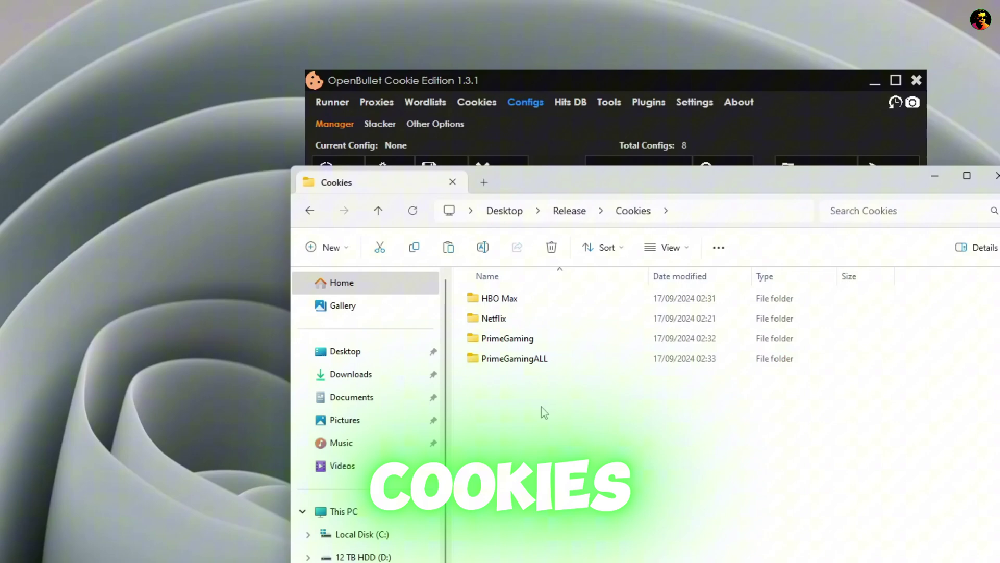
double_click(494, 319)
mouse_move(588, 474)
left_mouse_down()
mouse_move(565, 477)
mouse_move(601, 142)
left_mouse_up()
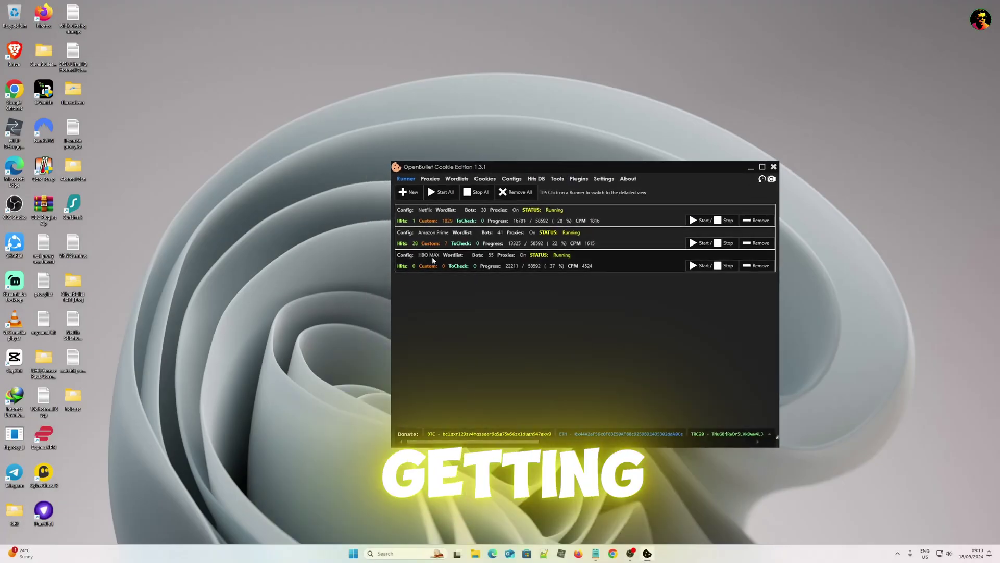
Open the Amazon Prime runner and widen its hits panel to read the 34 hits
left_click(412, 246)
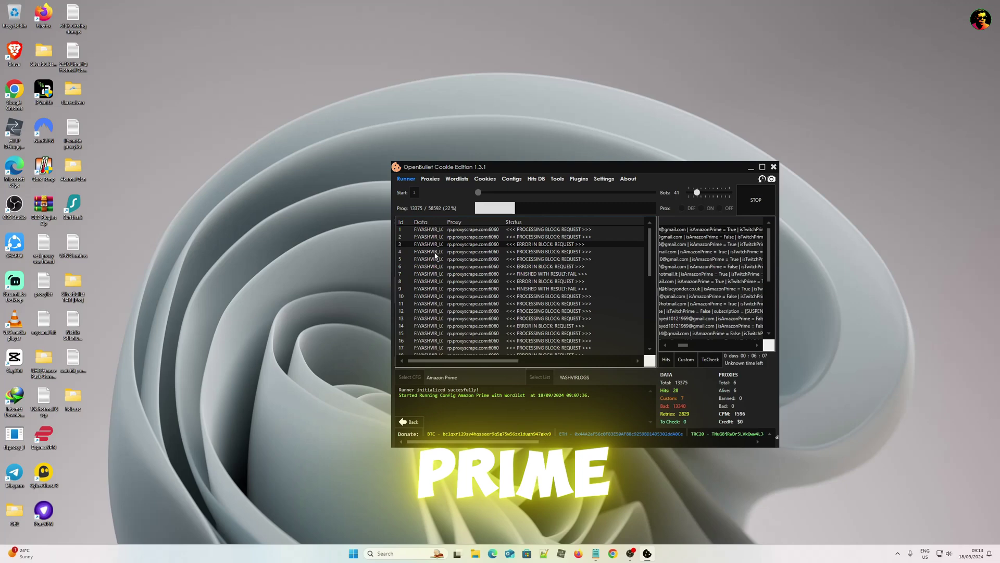
left_click_drag(655, 307, 547, 296)
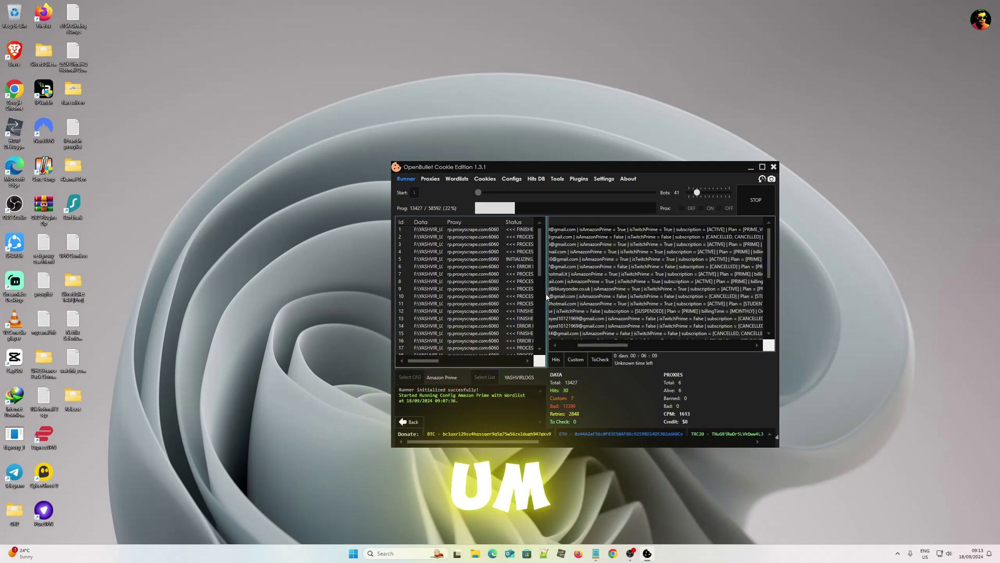
mouse_move(600, 345)
left_mouse_down()
mouse_move(677, 349)
mouse_move(605, 340)
mouse_move(630, 342)
left_mouse_up()
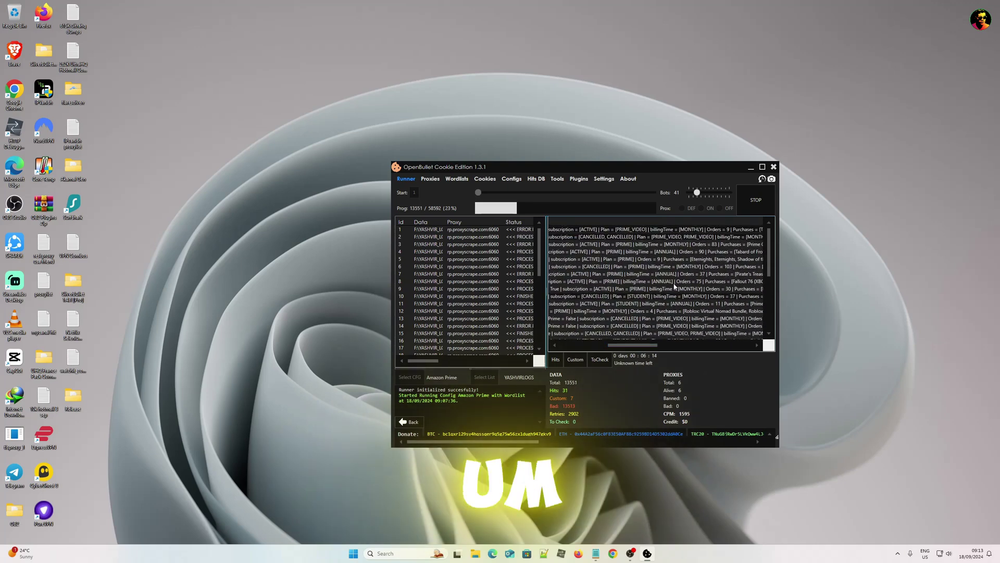
left_click_drag(770, 245, 738, 315)
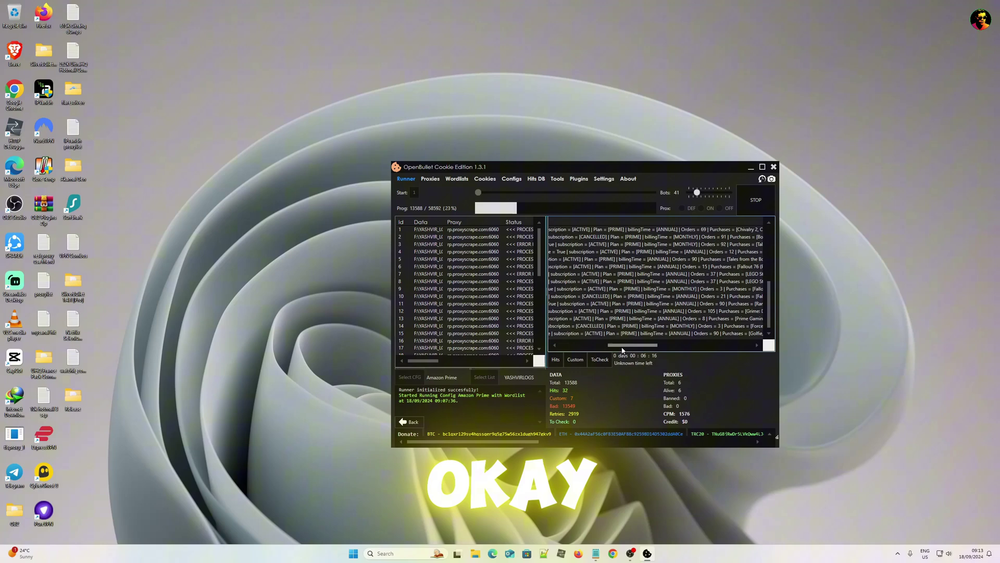
left_click_drag(623, 350, 656, 349)
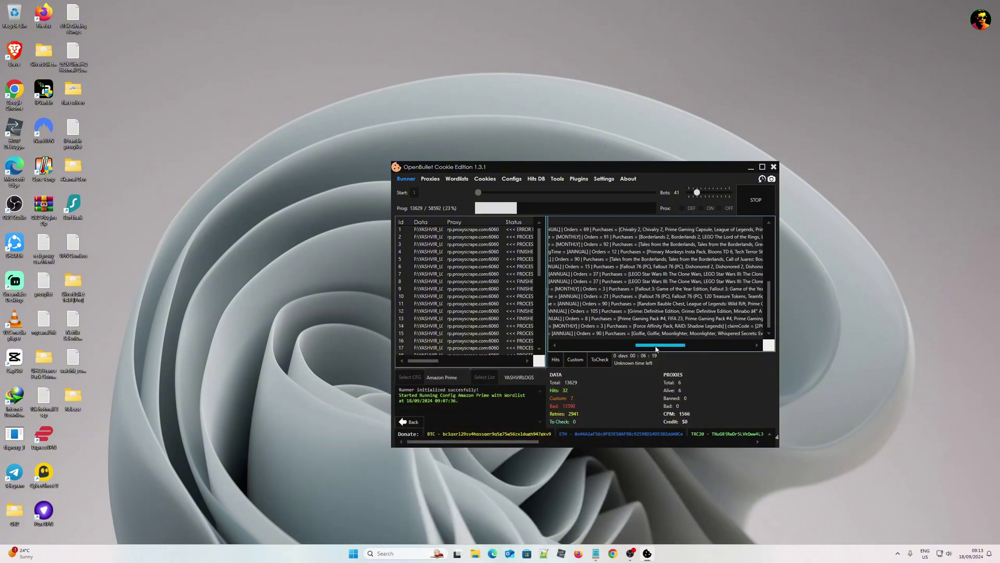
left_click_drag(653, 344, 617, 347)
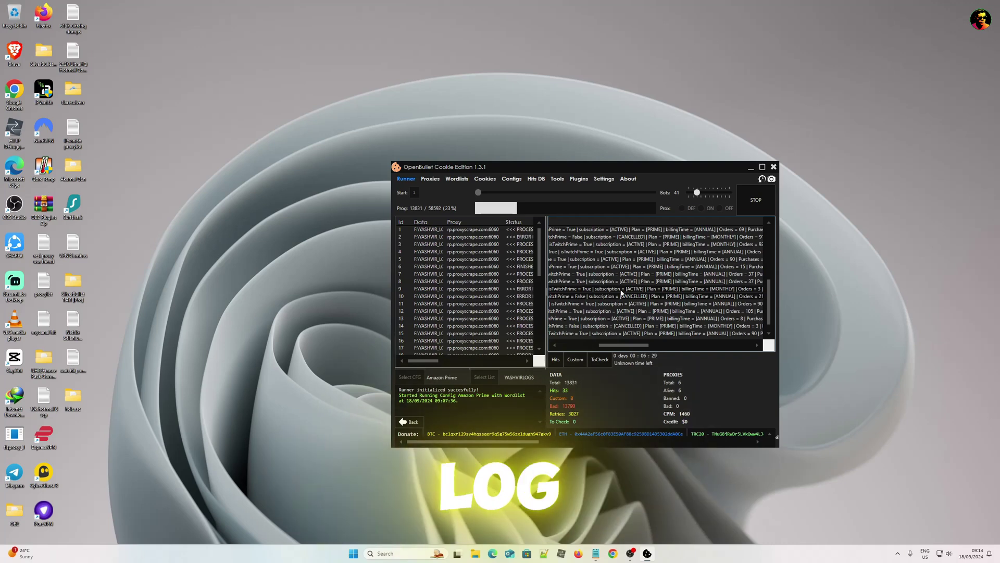
left_click_drag(635, 346, 636, 334)
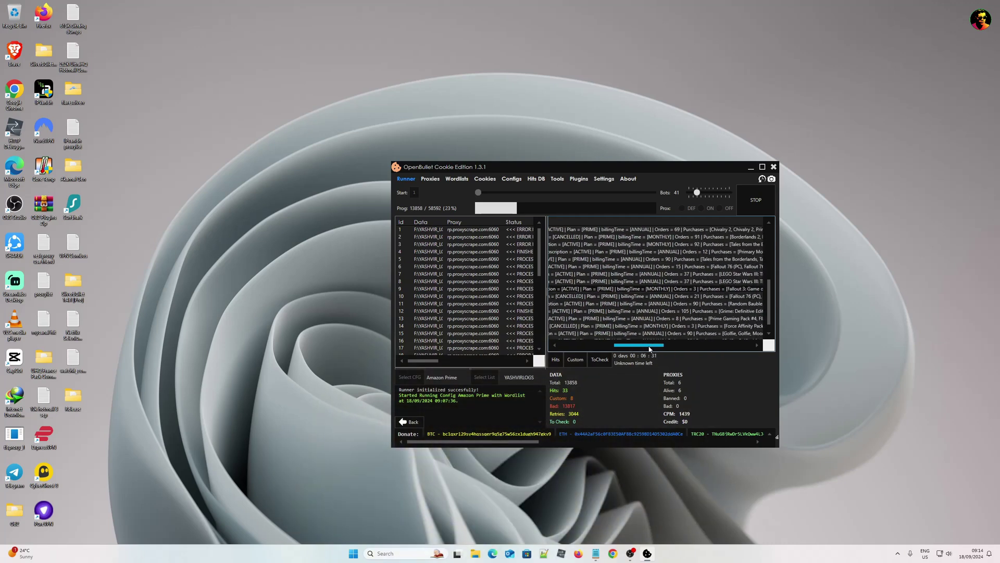
right_click(616, 285)
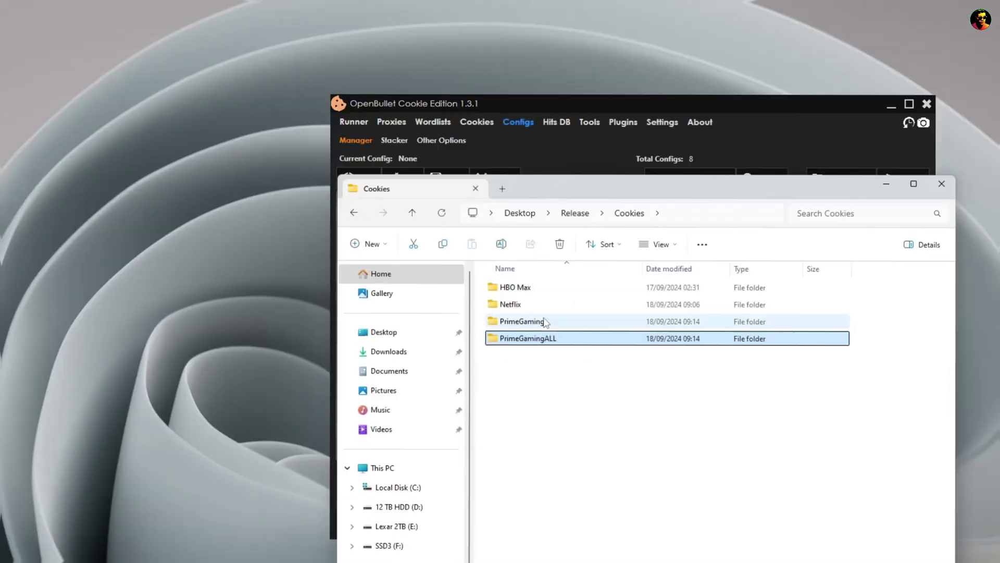
scroll(560, 471, "down", 2)
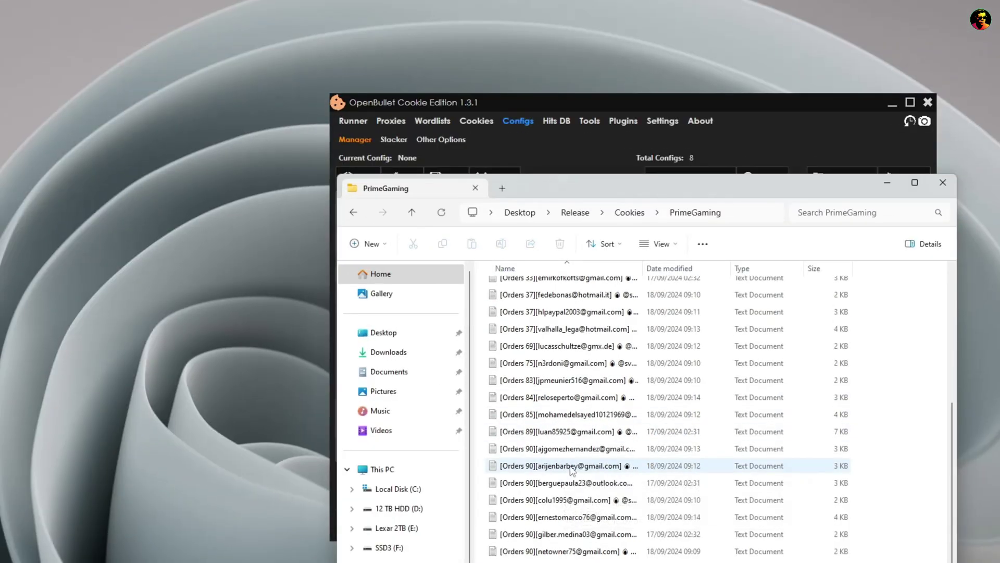
scroll(571, 470, "up", 3)
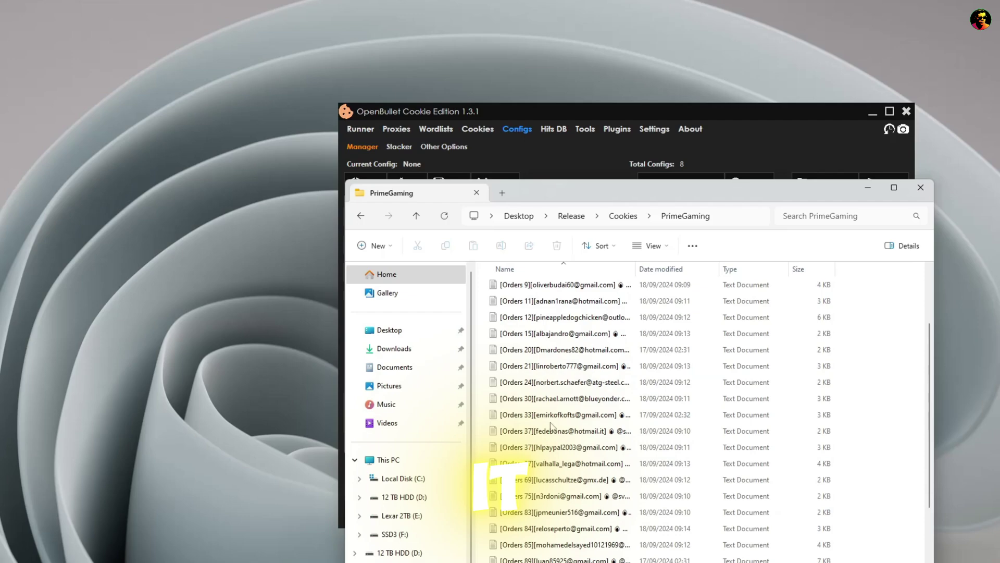
scroll(552, 427, "up", 2)
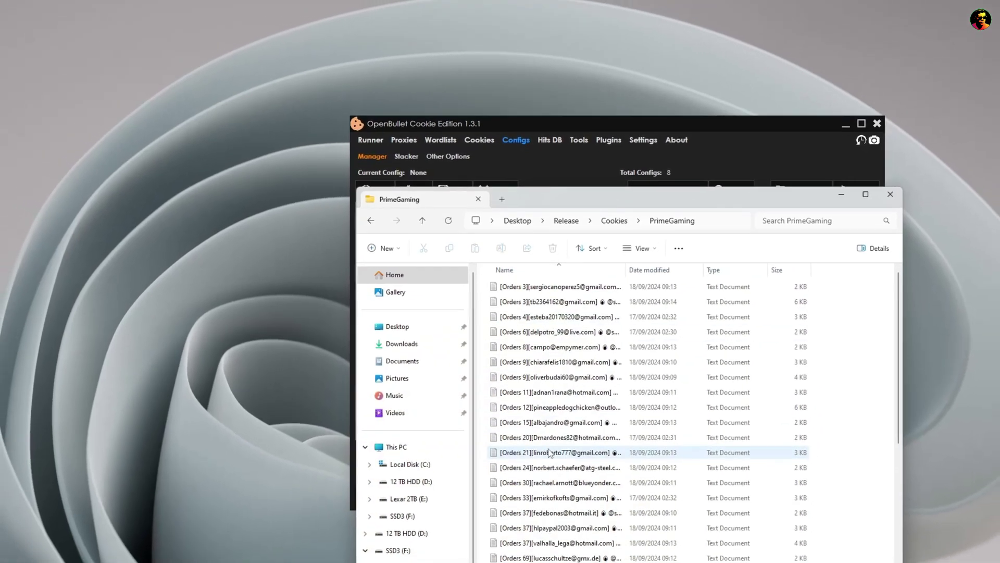
scroll(551, 453, "down", 2)
Open the Orders 37 Prime hit file and copy all its cookie text
left_click(554, 448)
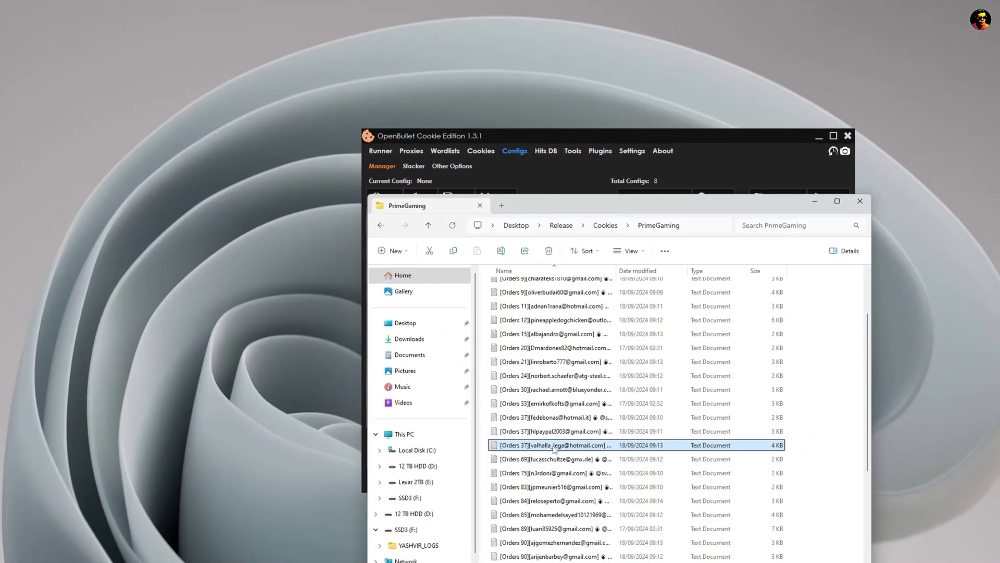
double_click(554, 446)
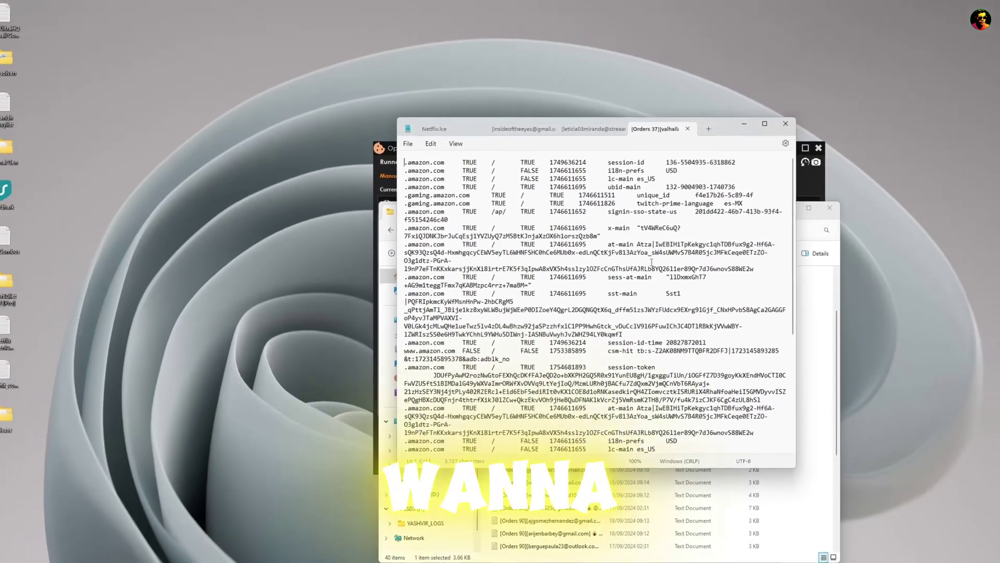
right_click(651, 262)
left_click(670, 362)
right_click(586, 269)
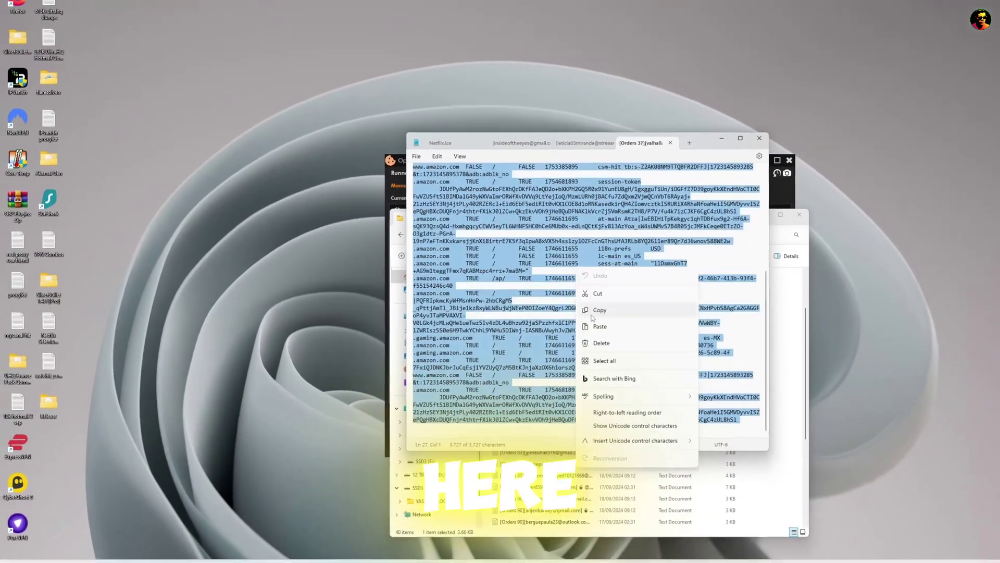
left_click(598, 310)
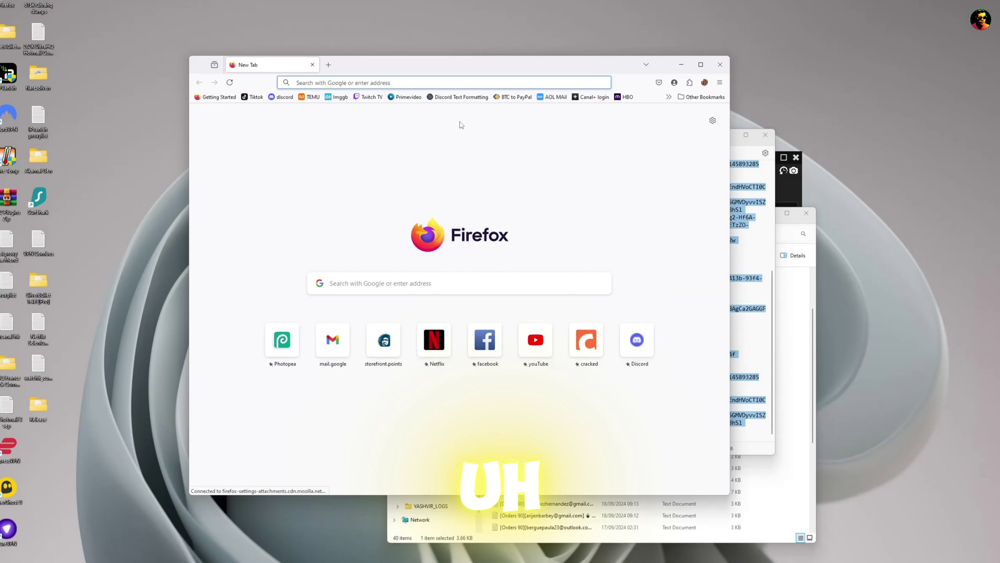
left_click(704, 82)
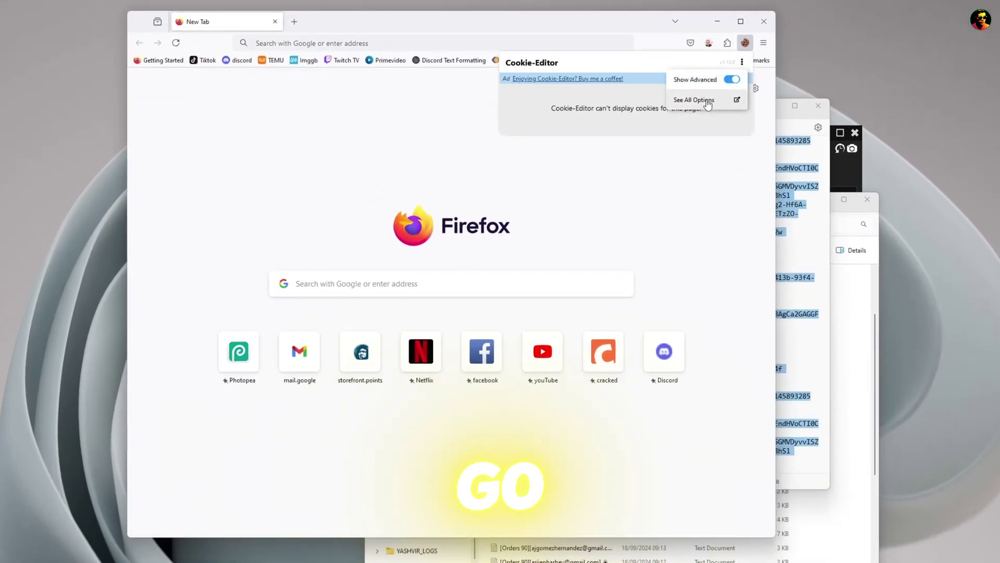
left_click(707, 104)
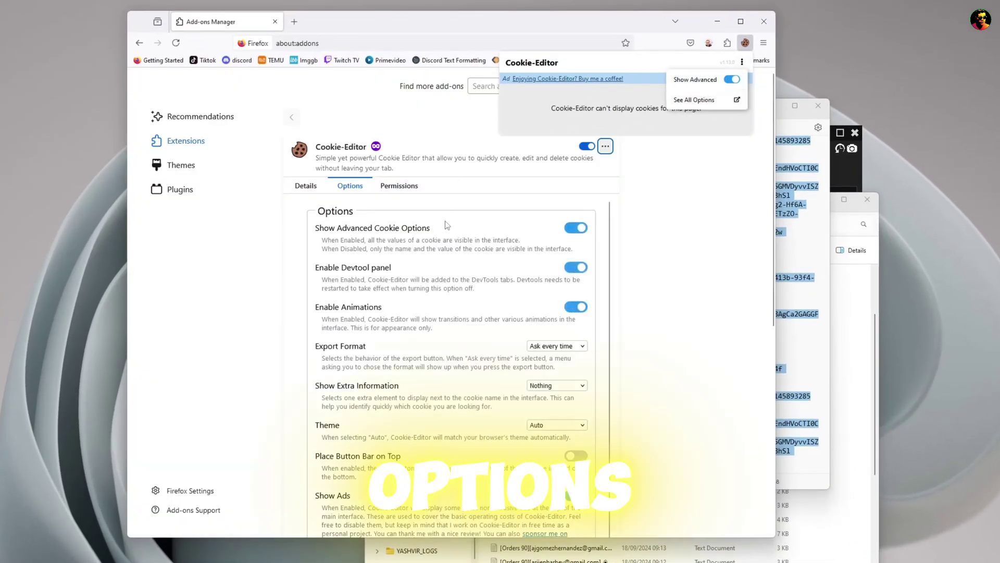
left_click(401, 188)
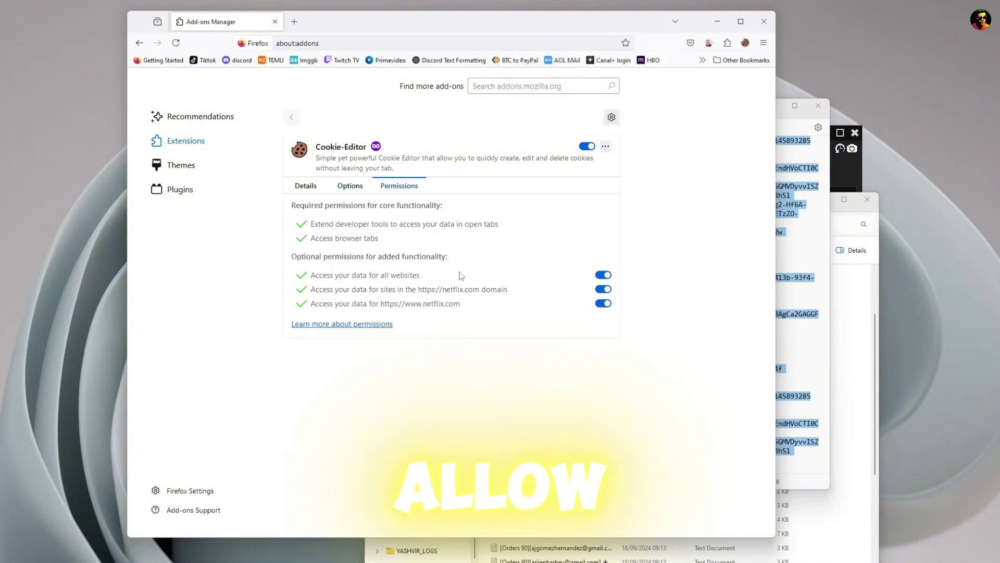
left_click(294, 21)
mouse_move(219, 21)
left_click(275, 22)
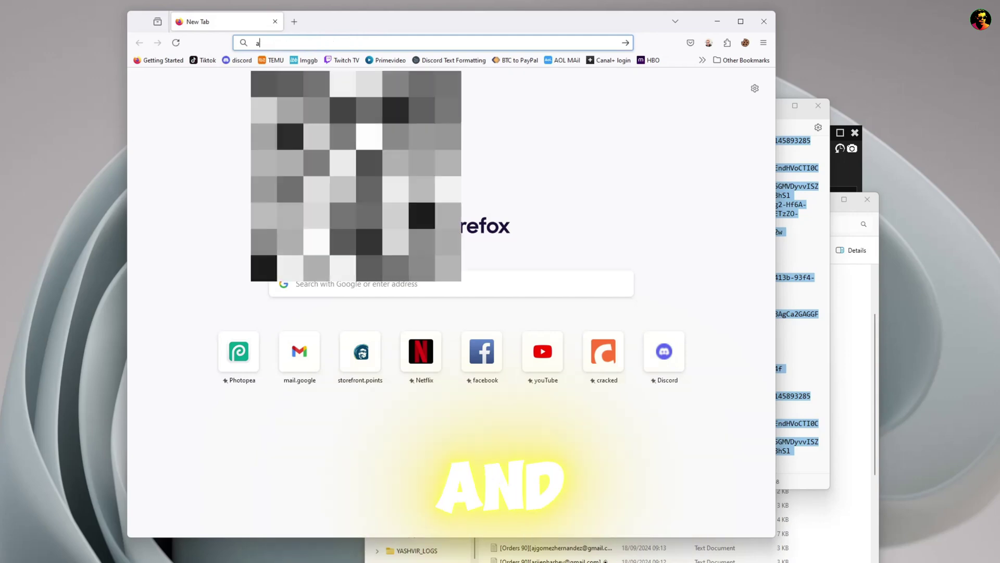
type("amazon.com")
Load amazon.com, delete all its cookies in Cookie-Editor, and paste the copied cookies
key("Return")
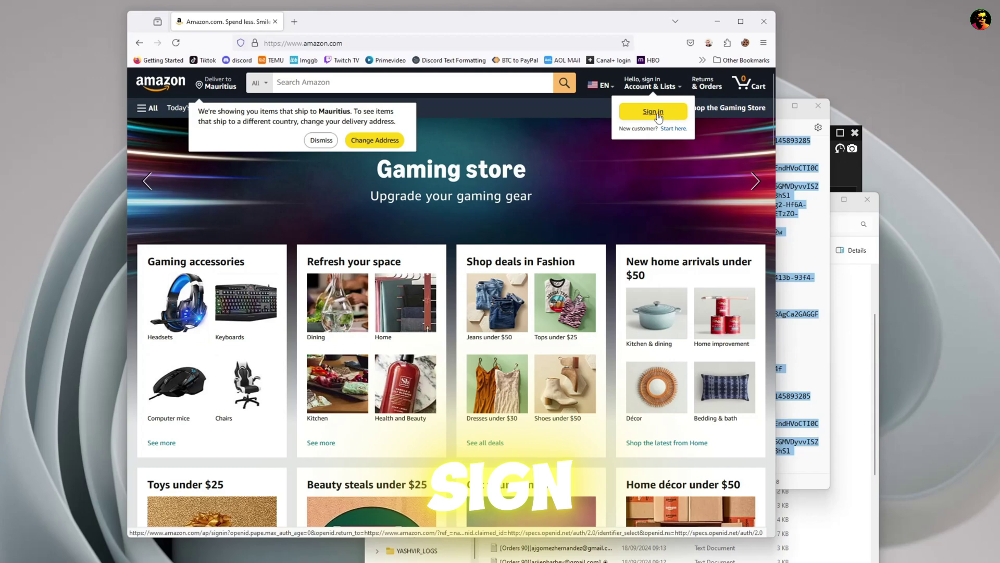
left_click(746, 44)
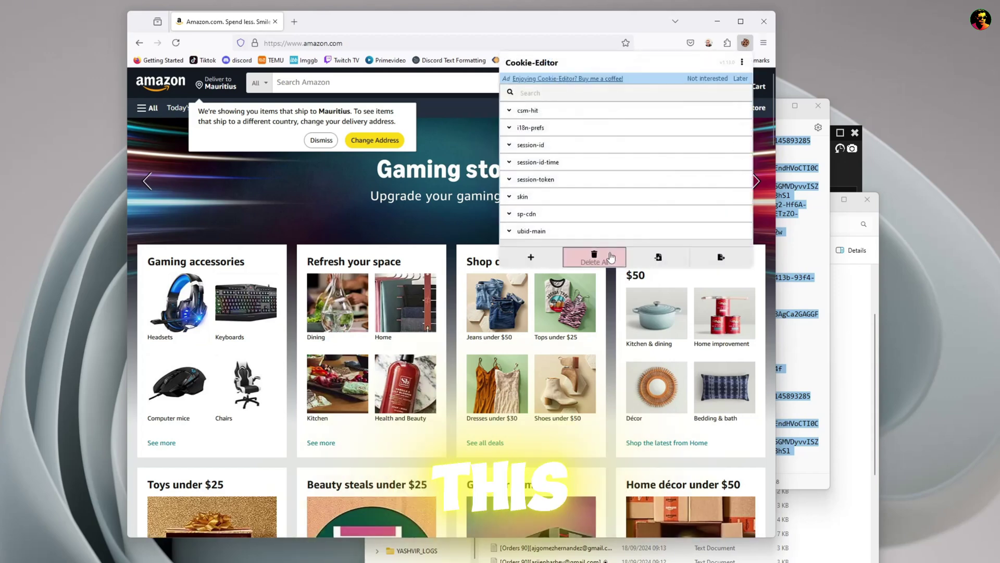
left_click(600, 260)
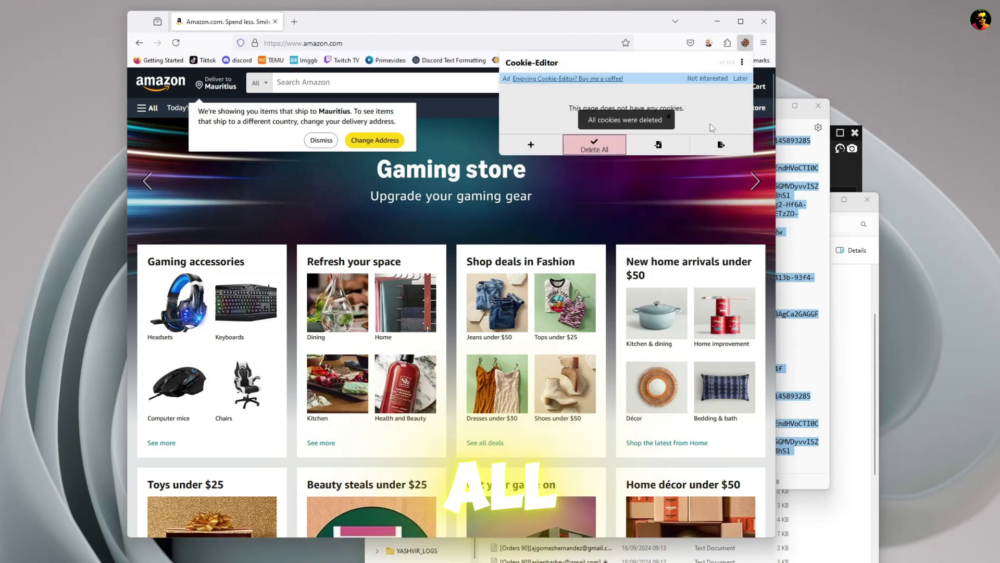
left_click(659, 145)
right_click(595, 137)
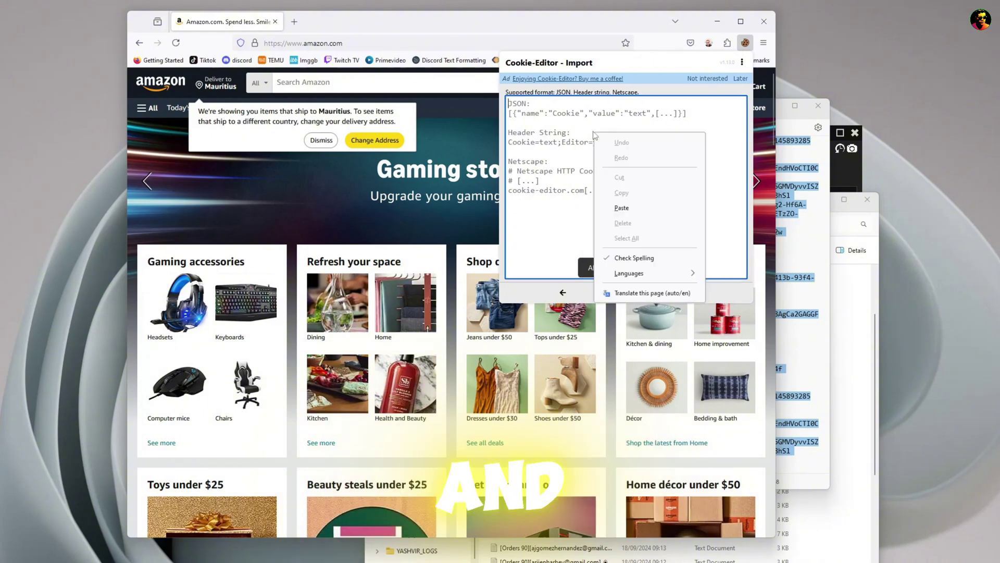
left_click(621, 208)
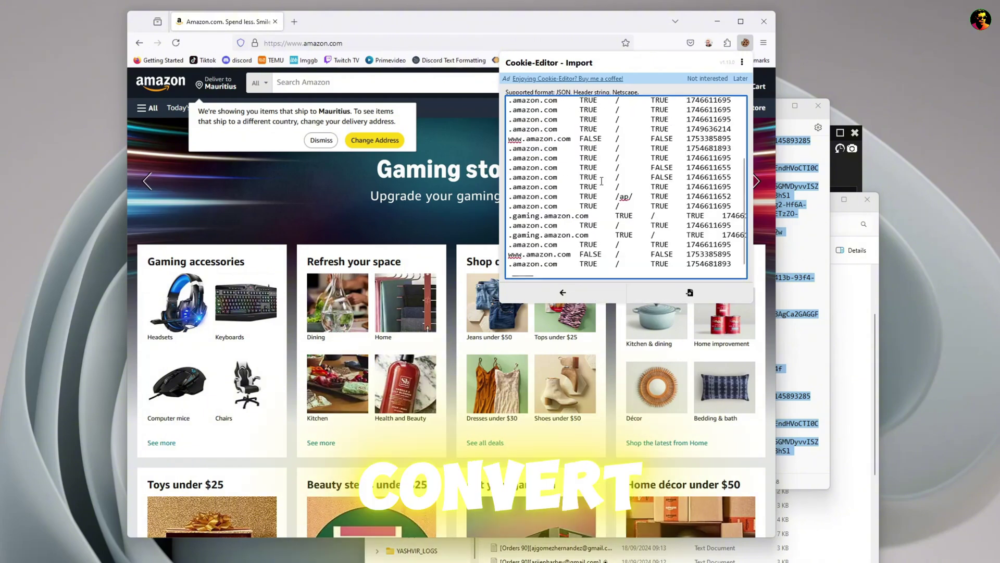
scroll(597, 175, "up", 3)
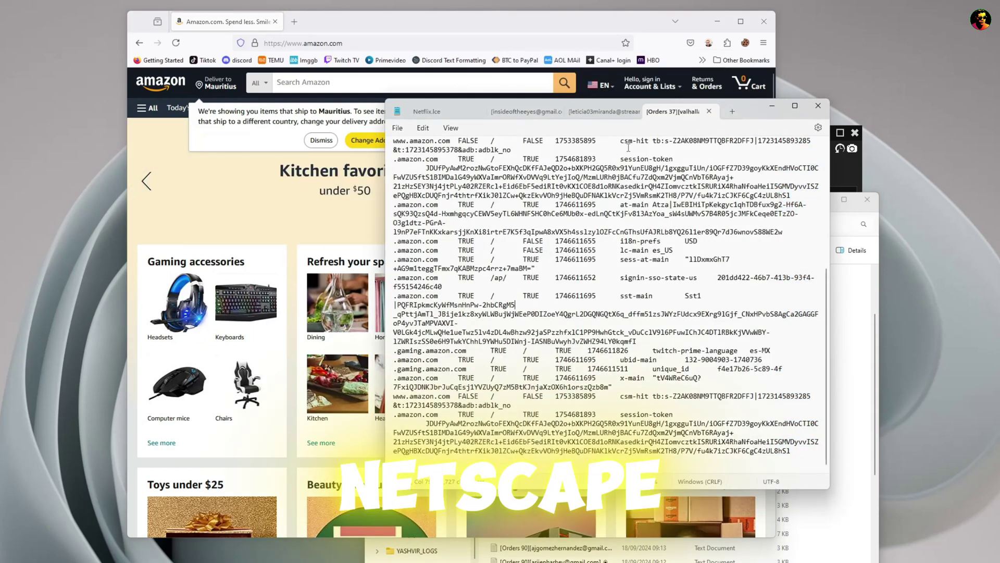
Reopen Cookie-Editor, paste the Netscape cookies again, and import them
left_click(744, 42)
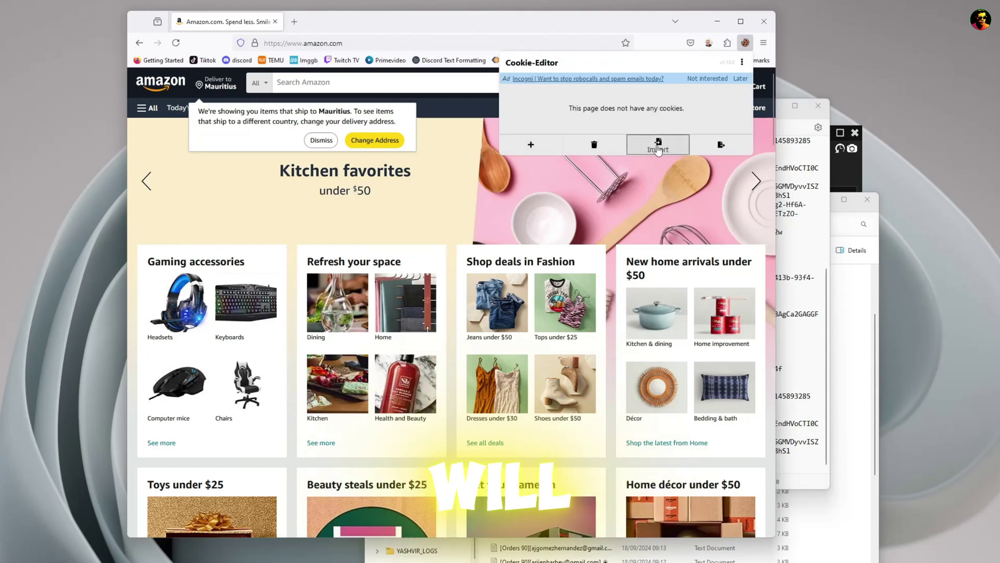
left_click(657, 150)
right_click(583, 122)
left_click(618, 202)
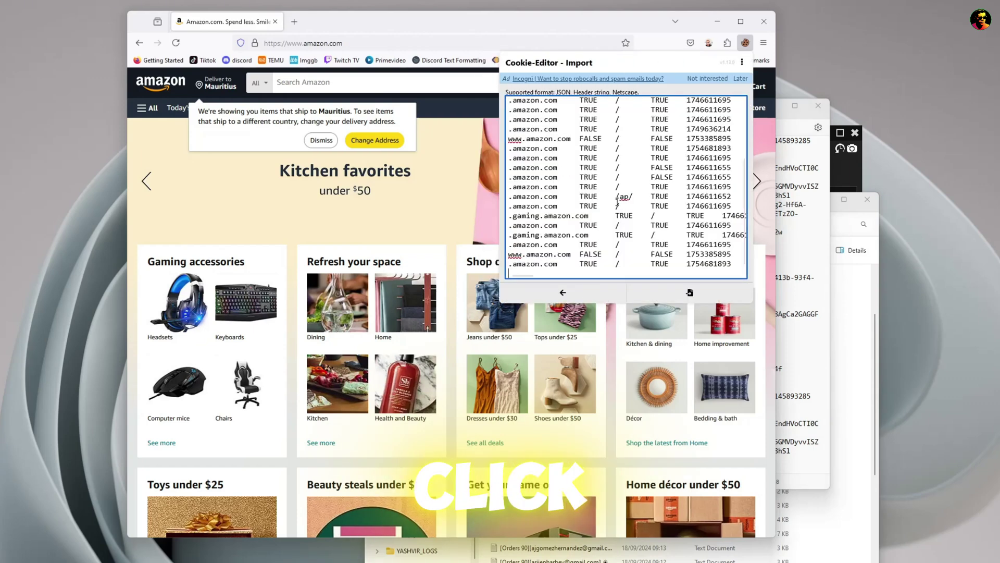
left_click(692, 295)
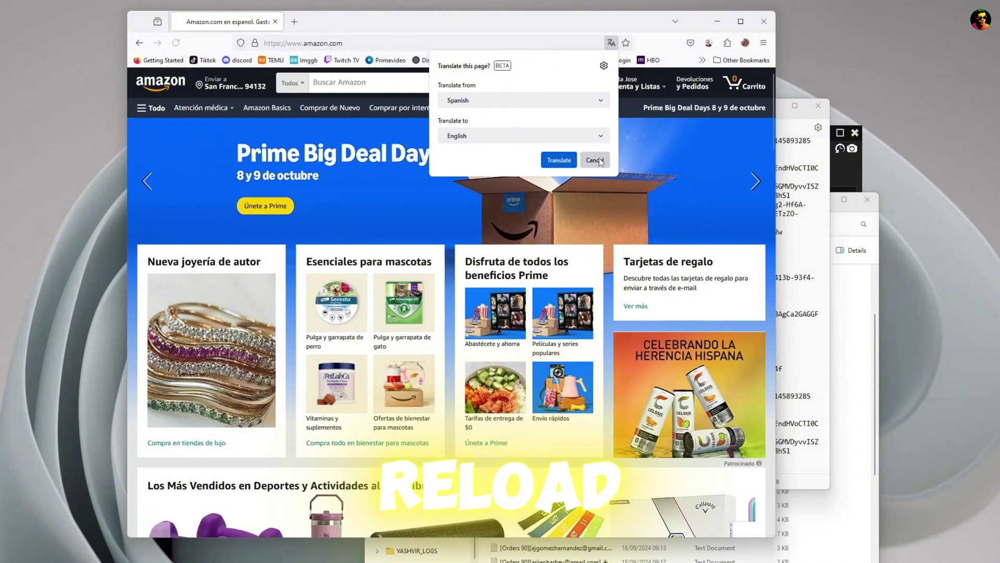
Dismiss the Translate popup and choose Cuenta under Cuenta y Listas
left_click(600, 160)
mouse_move(634, 83)
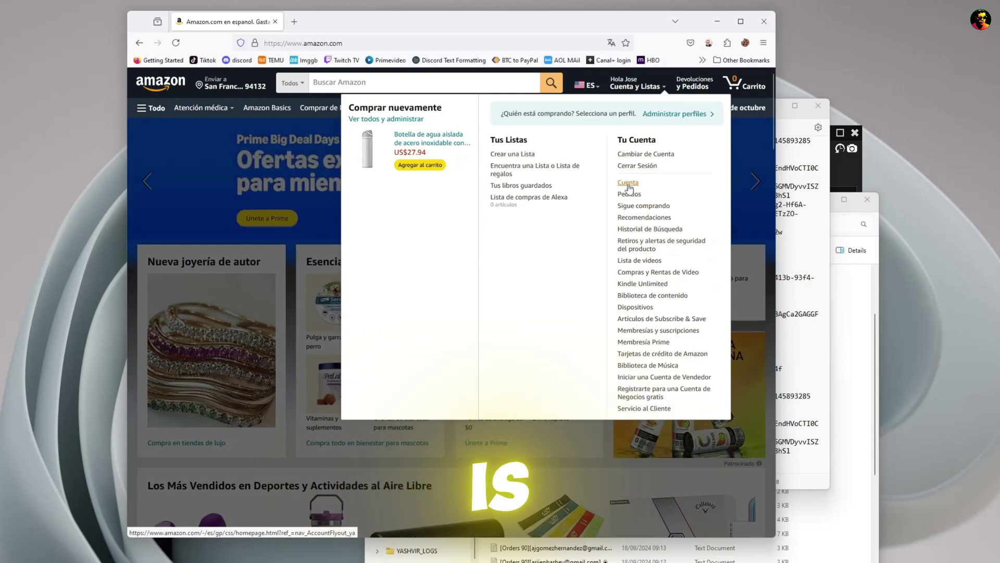
left_click(635, 191)
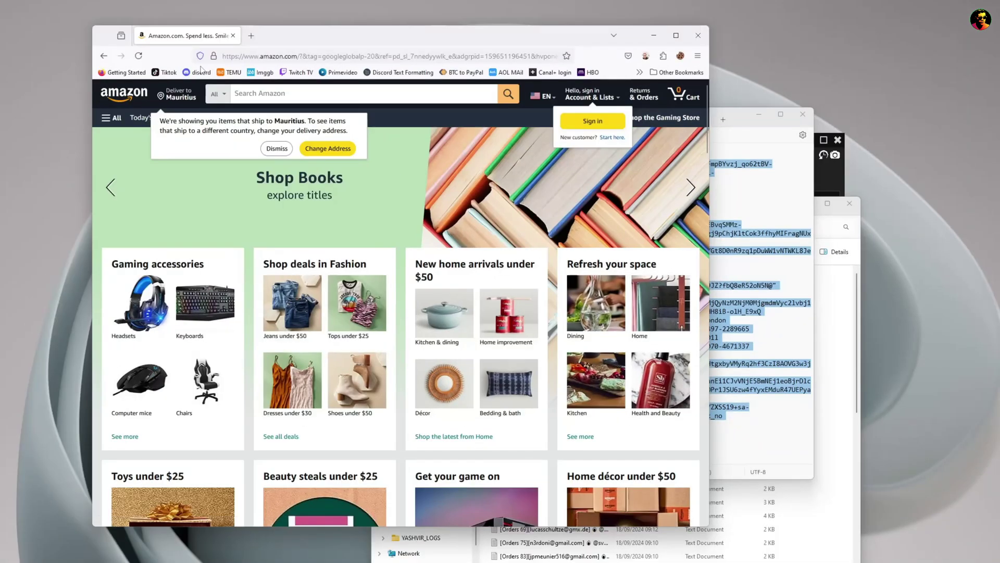
Load amazon.com and delete all its current cookies with Cookie-Editor
left_click(307, 57)
type("amazon.com/")
key("Return")
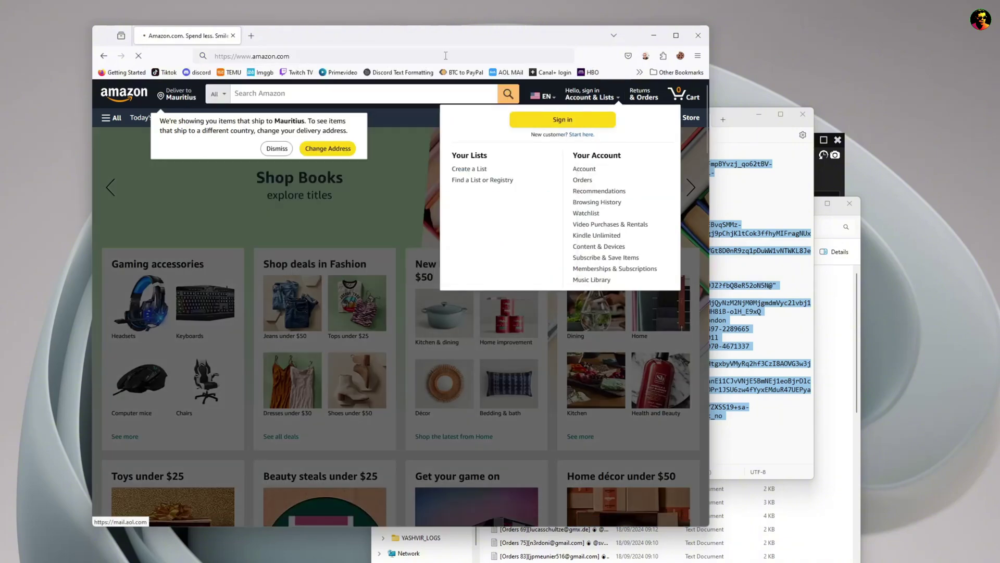
left_click(681, 57)
left_click(598, 153)
left_click(597, 201)
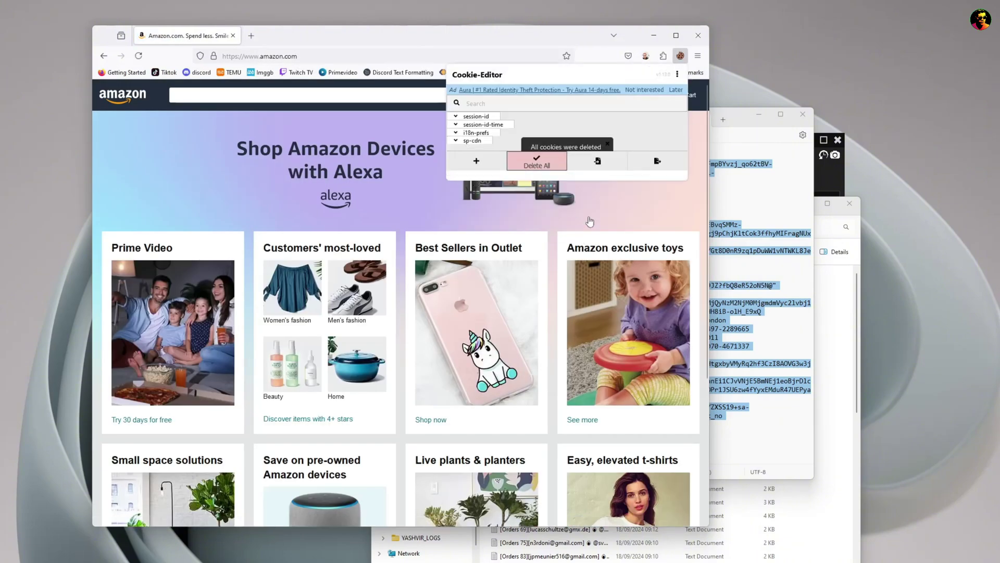
Import the next copied cookie file into Cookie-Editor and reload Amazon with that session
left_click(771, 143)
left_click(802, 114)
left_click(822, 406)
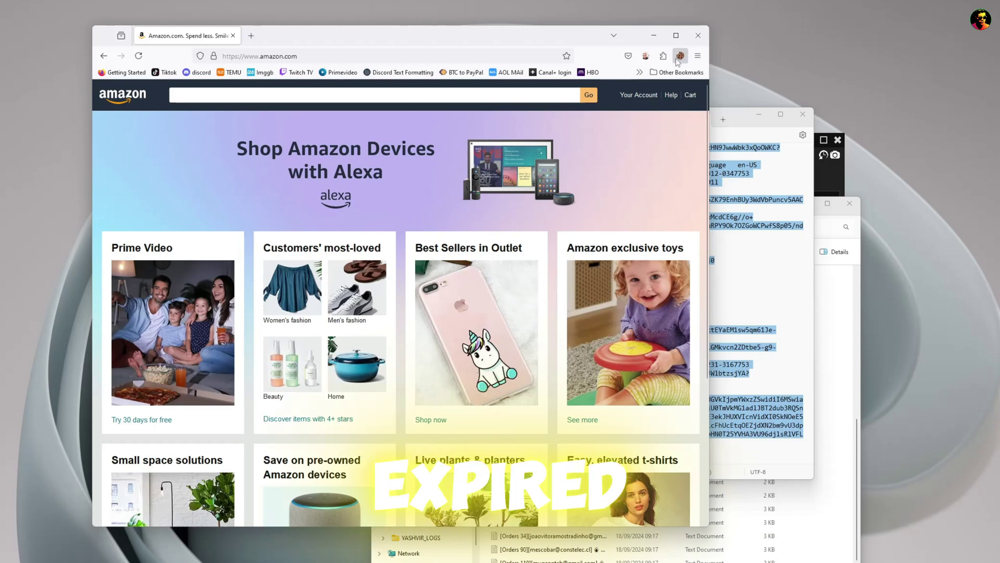
left_click(680, 56)
left_click(599, 152)
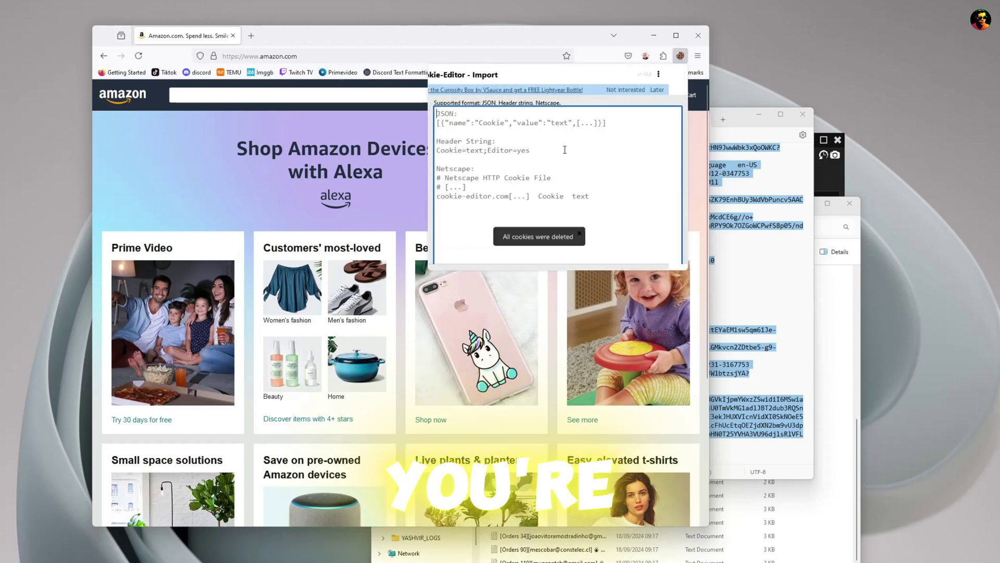
right_click(550, 142)
left_click(587, 218)
left_click(638, 299)
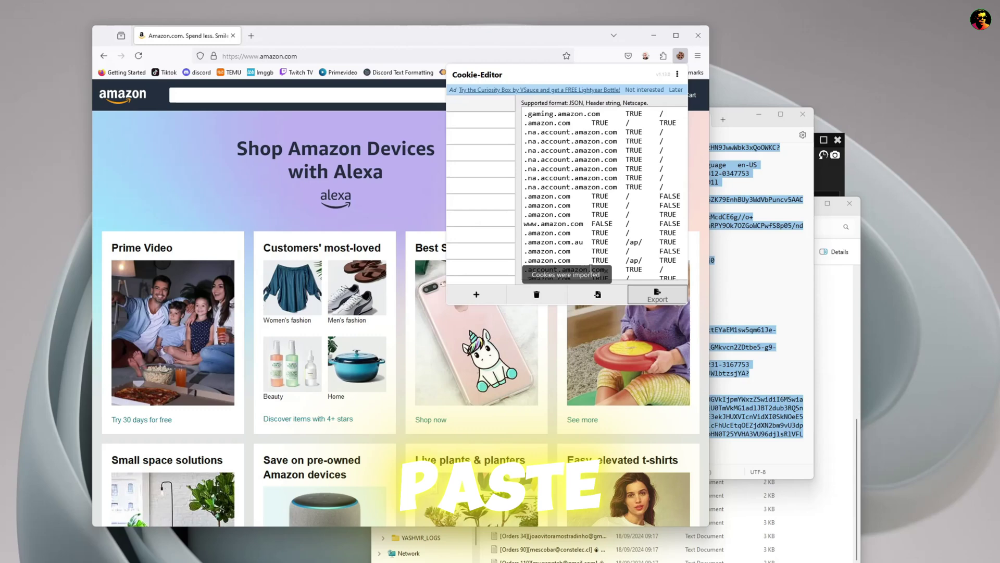
left_click(139, 56)
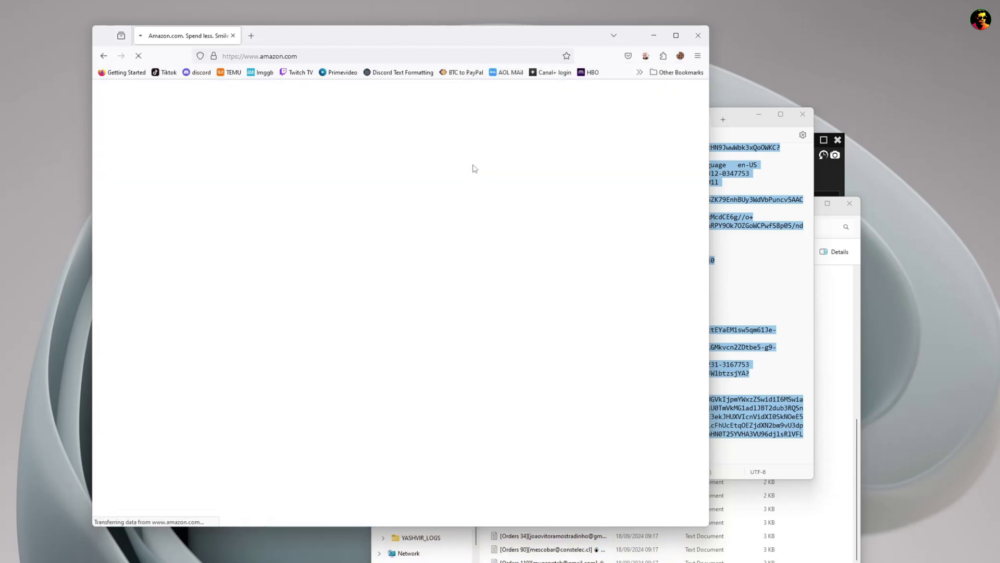
mouse_move(590, 97)
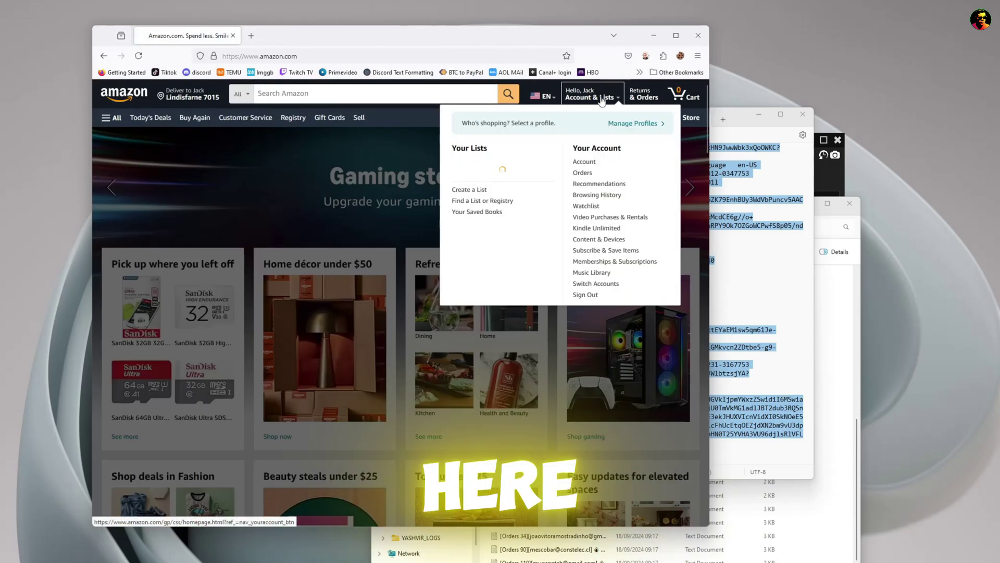
Open the Amazon account wallet showing a $0.00 gift card balance, then minimize Notepad
left_click(588, 163)
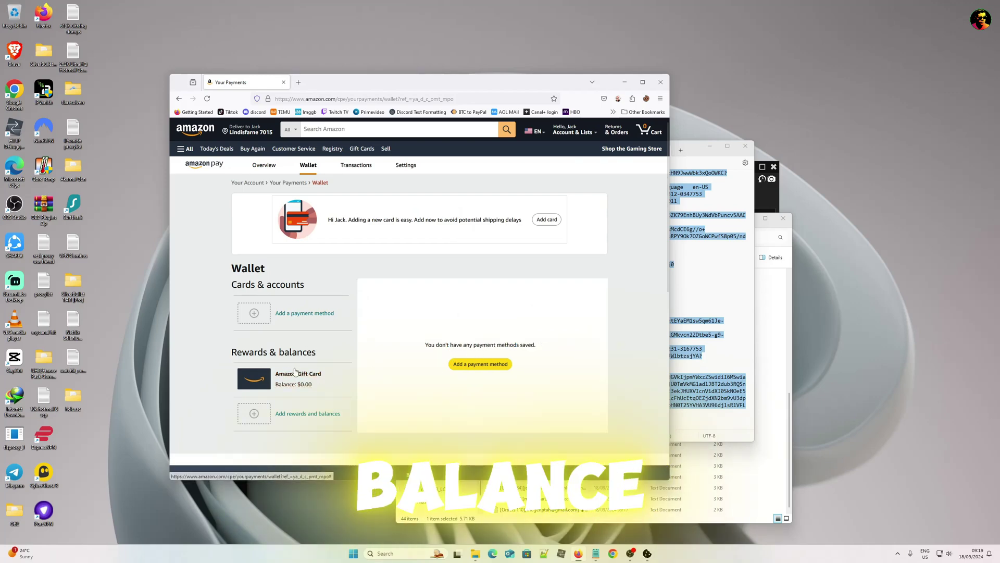
left_click(711, 158)
left_click(710, 147)
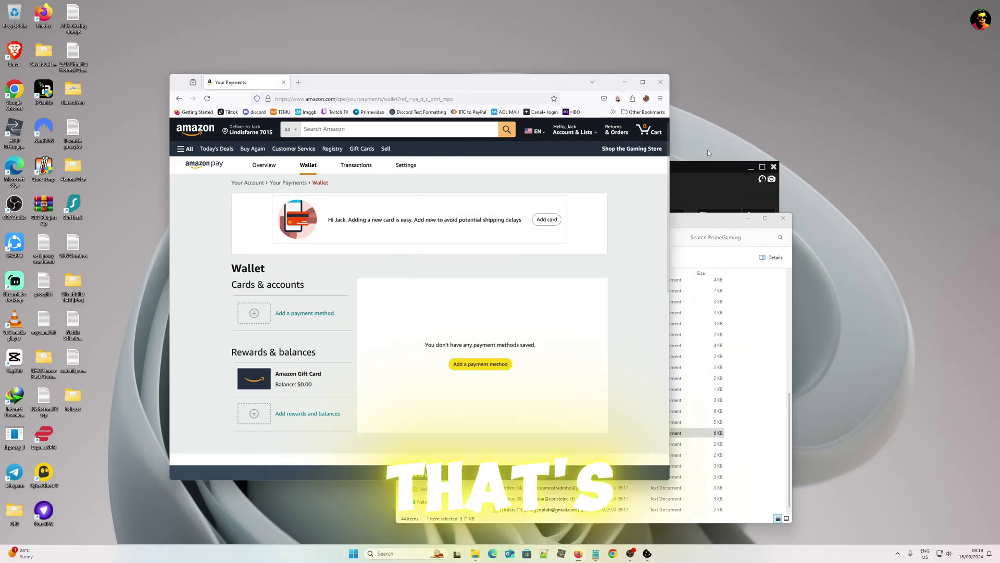